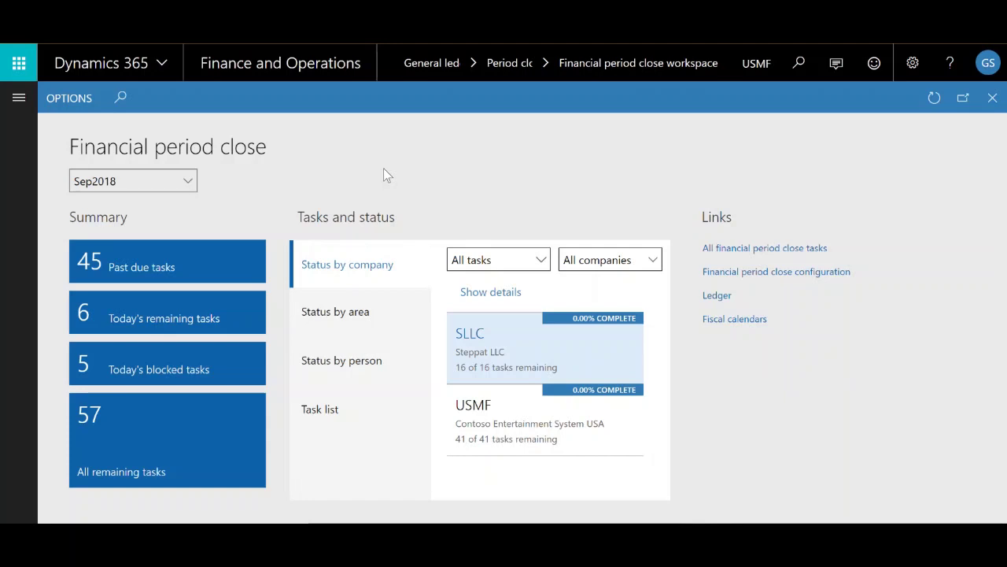
Open the list of past due tasks for the Sep2018 period close, look it over and close it.
key(XF86AudioLowerVolume)
click(118, 178)
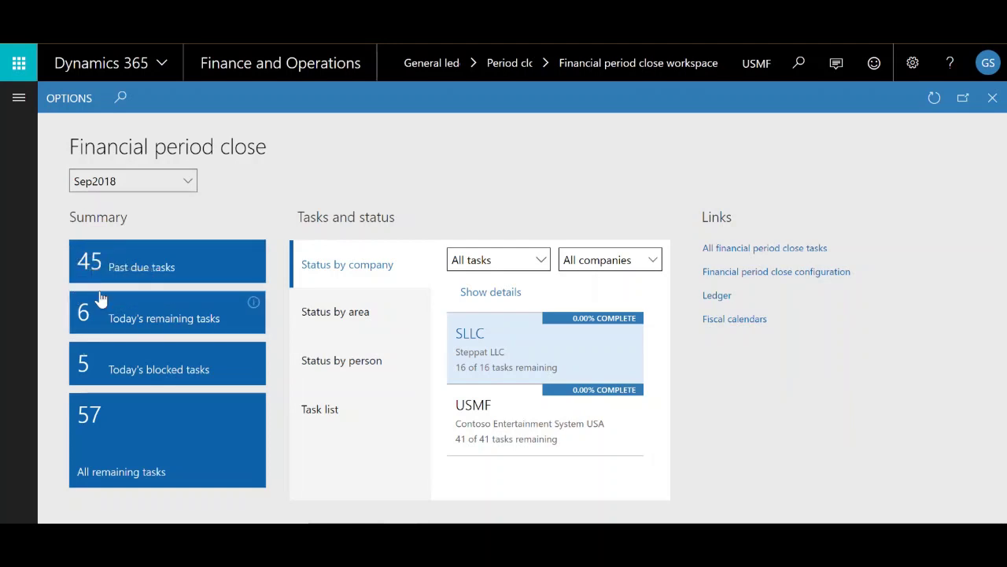
click(117, 269)
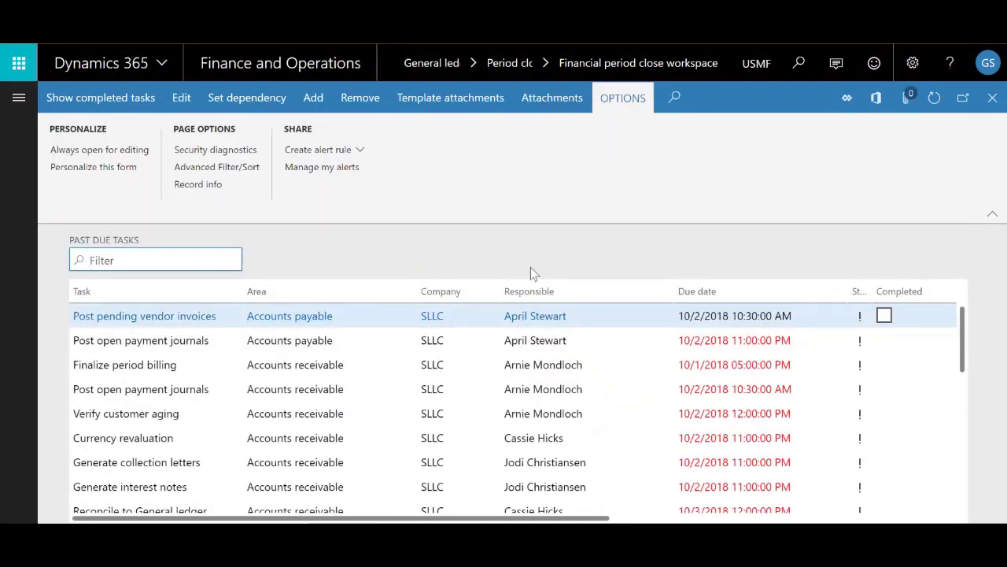
click(532, 264)
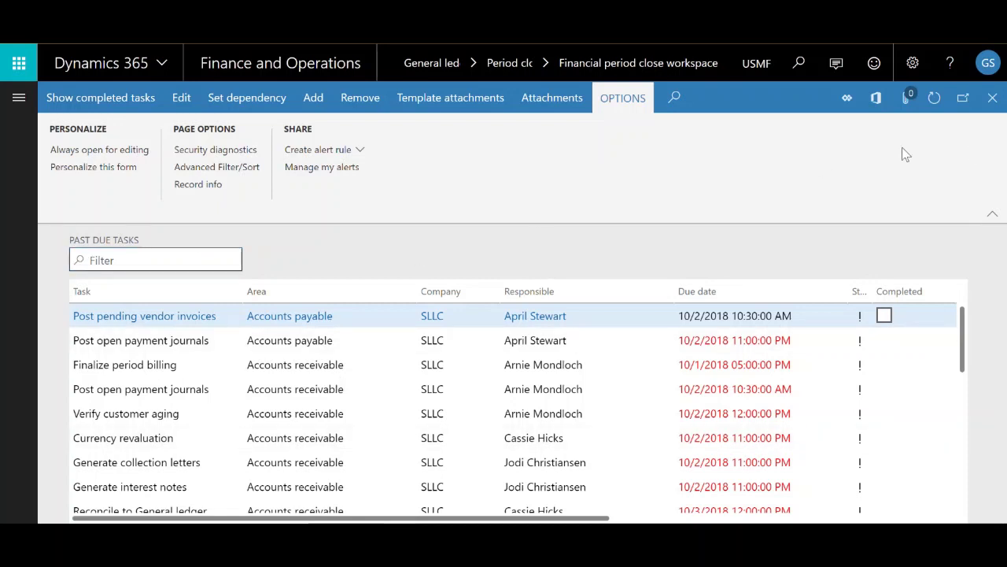
click(992, 98)
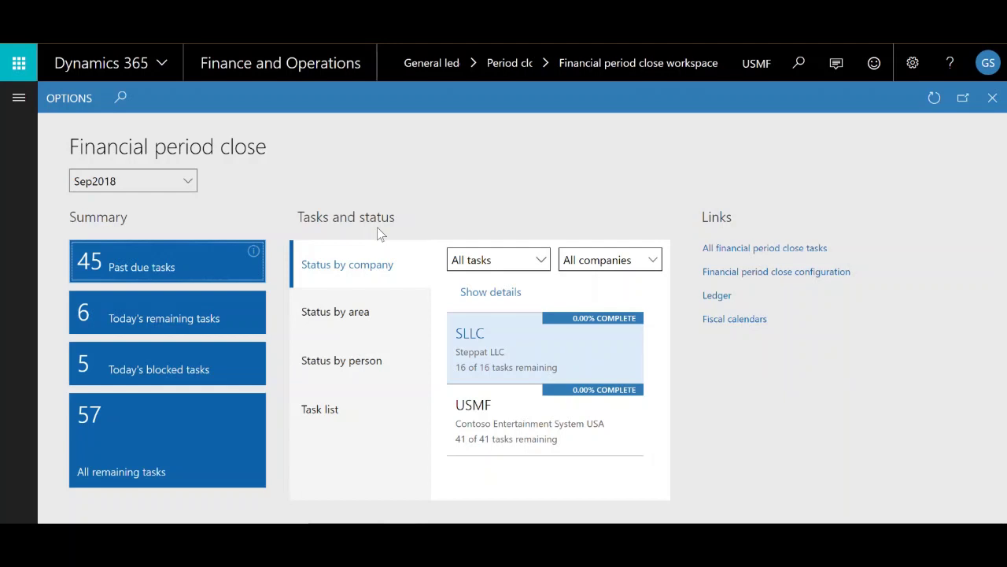
Review the full task list, examining the areas, companies, responsible persons and due dates of the closing tasks.
click(355, 422)
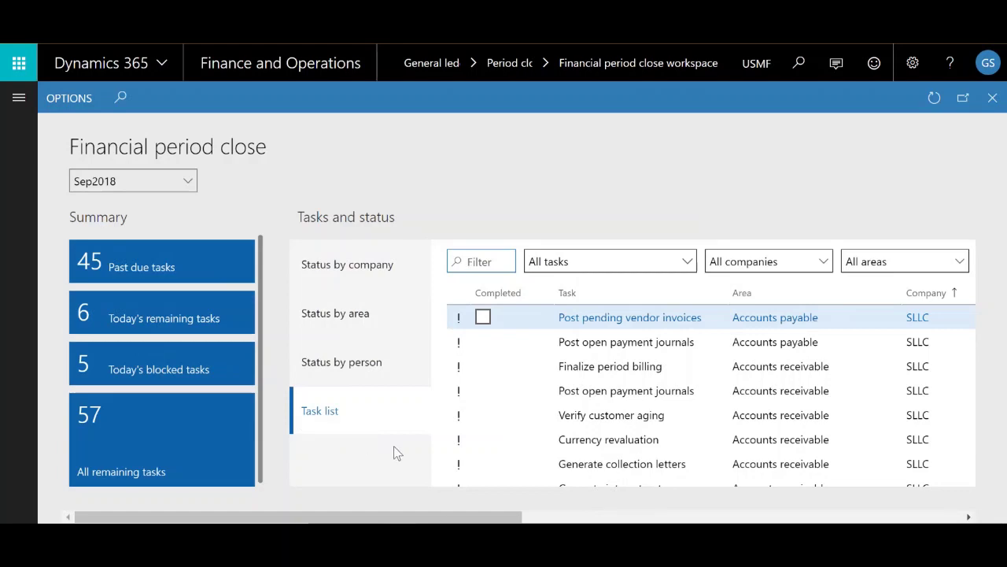
drag(429, 515, 610, 516)
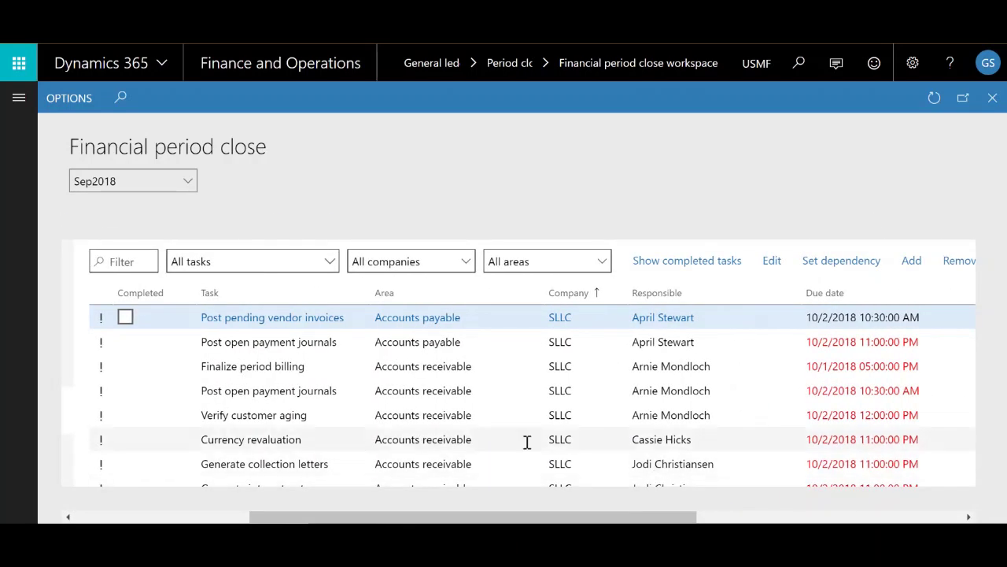
scroll(435, 431, down, 4)
scroll(435, 432, down, 8)
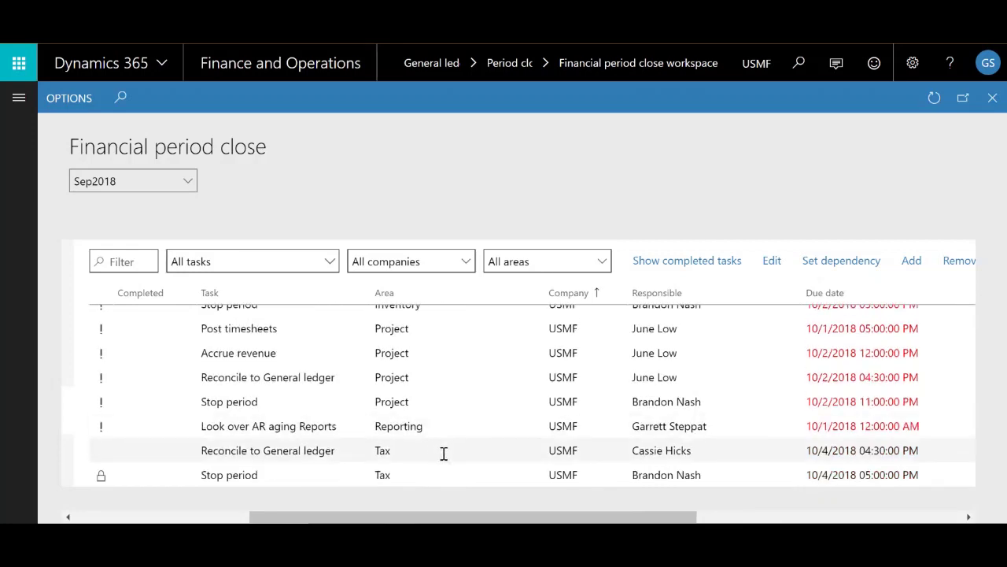
scroll(447, 452, up, 12)
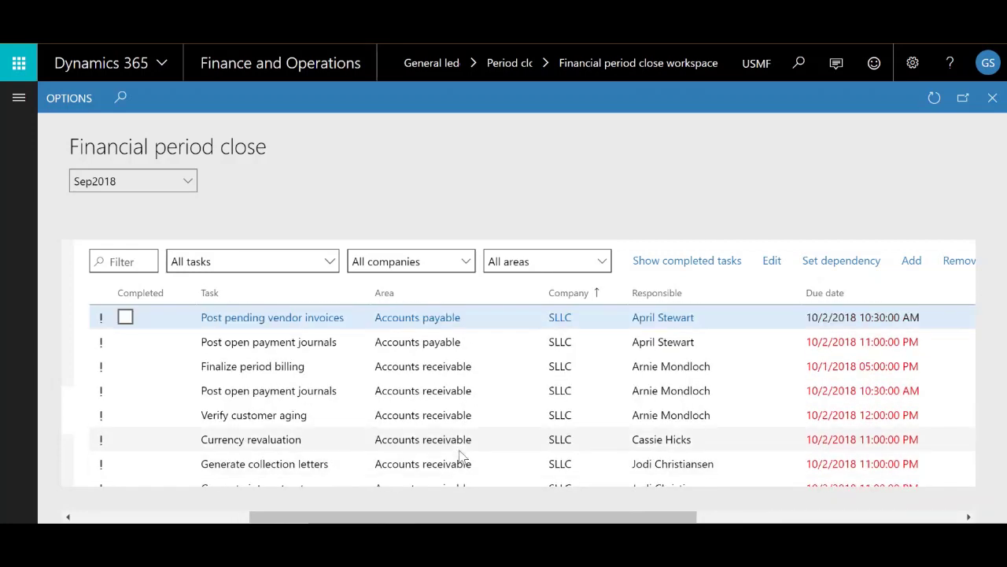
scroll(561, 429, down, 4)
scroll(561, 429, down, 6)
scroll(556, 429, up, 14)
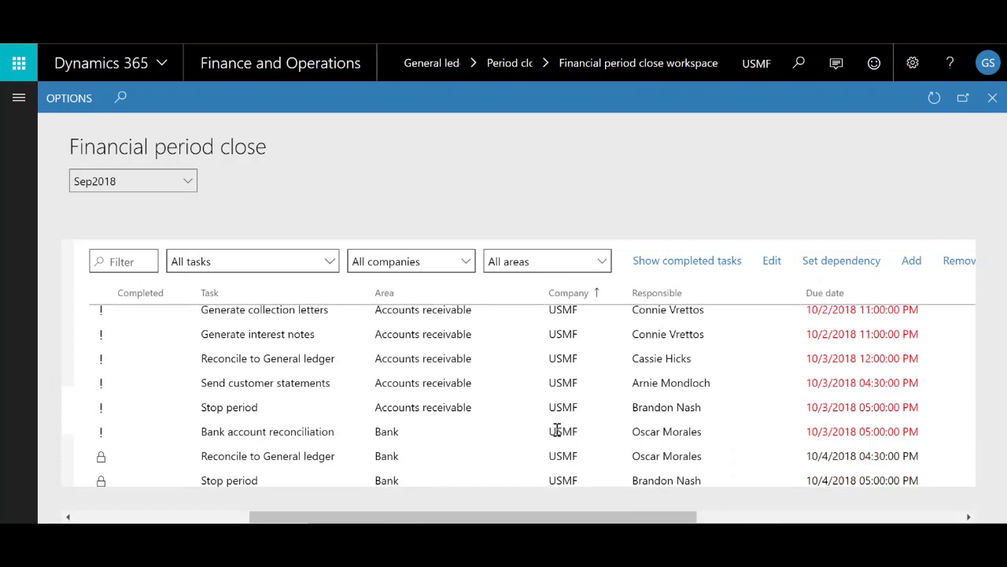
drag(629, 513, 407, 452)
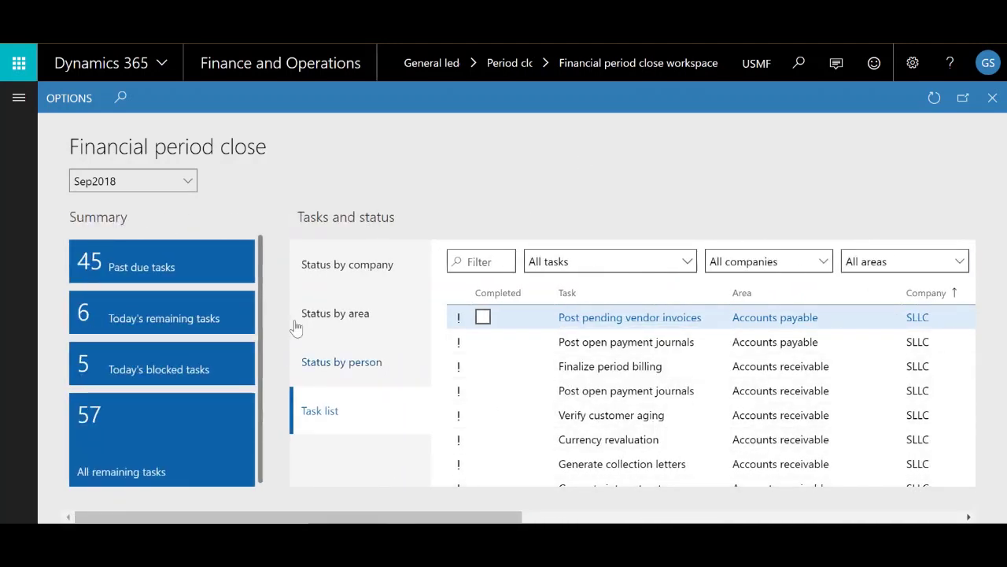
Review the period close progress by company and by functional area.
click(326, 272)
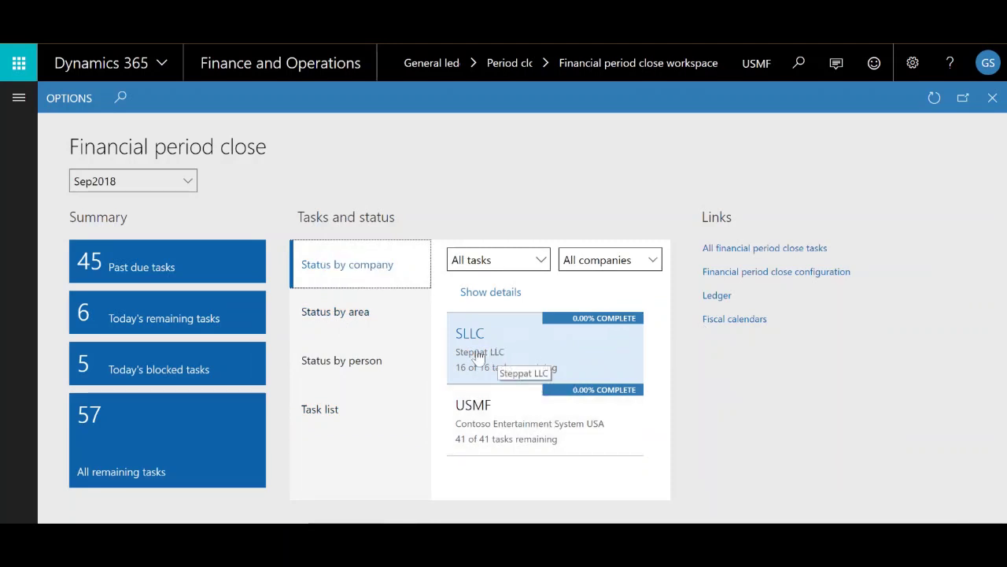
click(384, 321)
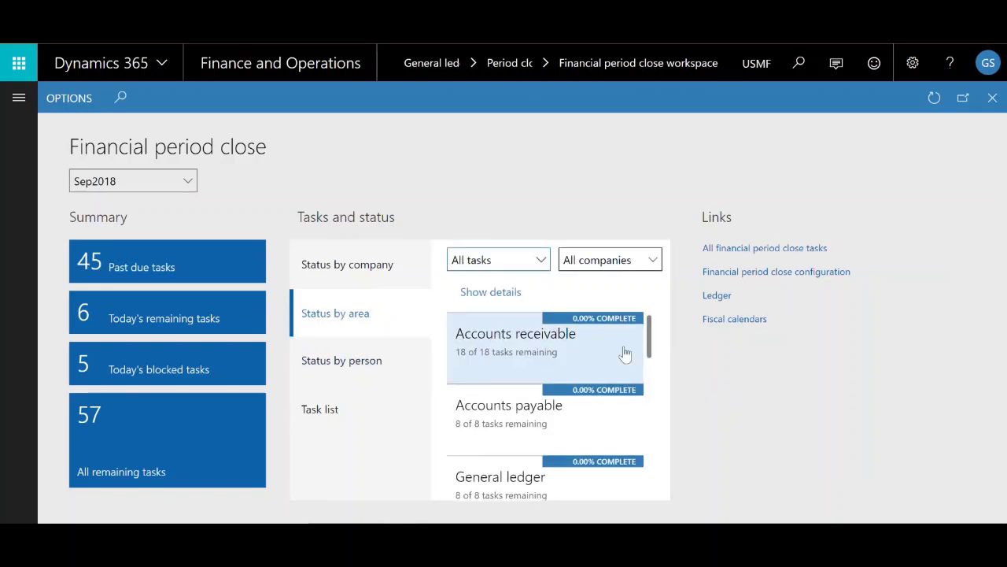
scroll(609, 411, down, 3)
scroll(535, 468, down, 3)
scroll(535, 468, up, 10)
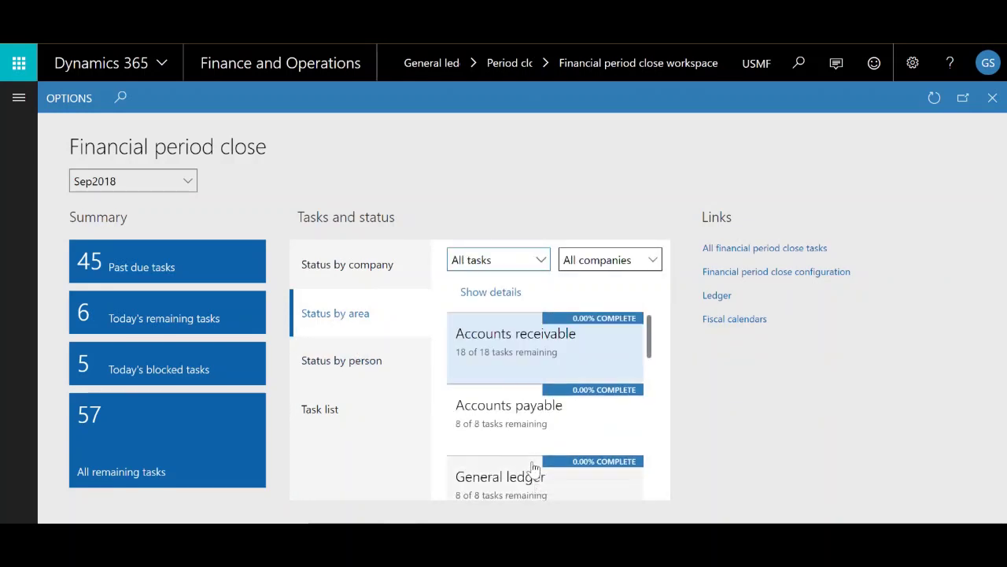
Review the period close progress by responsible person.
click(338, 362)
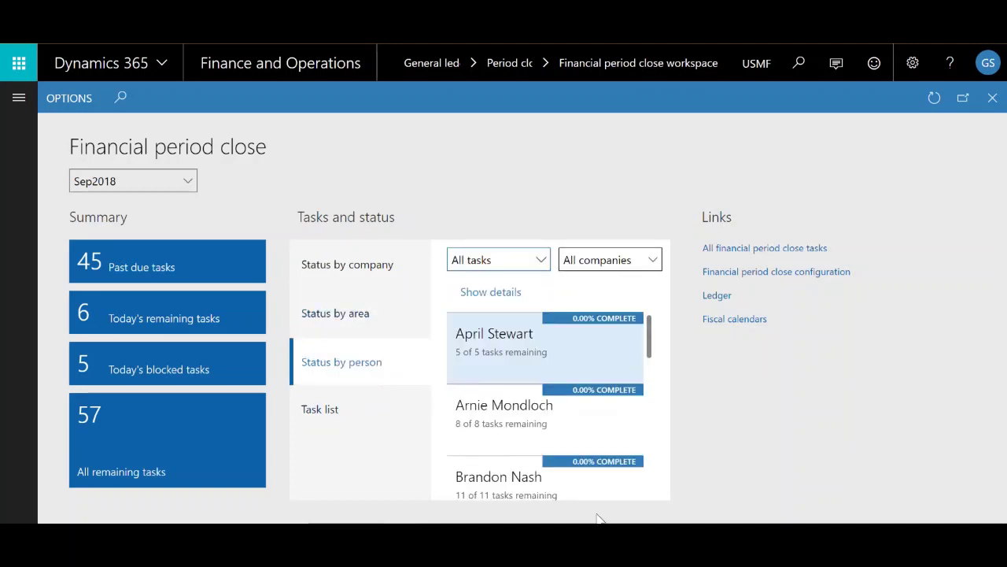
scroll(571, 465, down, 5)
scroll(571, 463, up, 10)
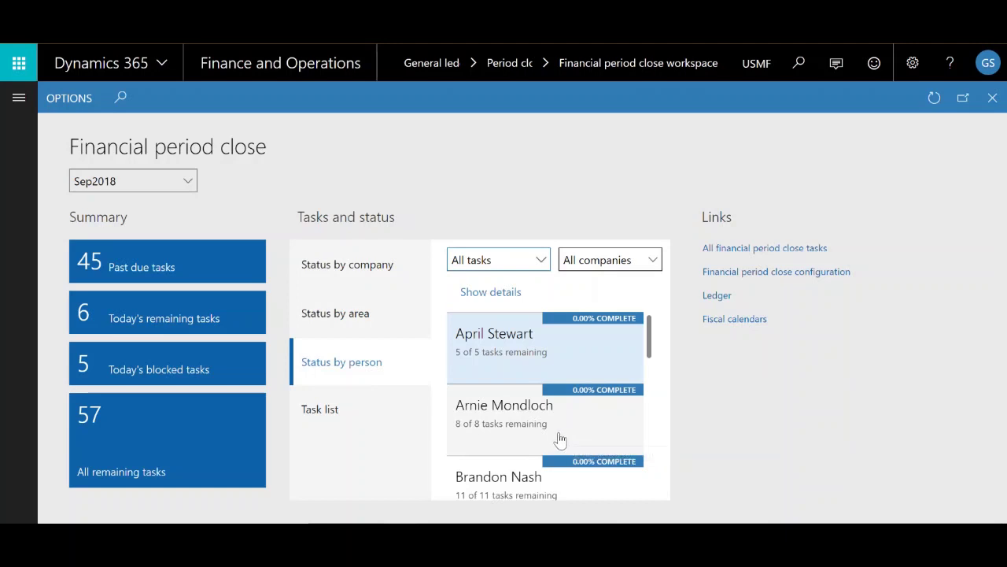
Return to the task list and widen its Template attachments column.
click(351, 413)
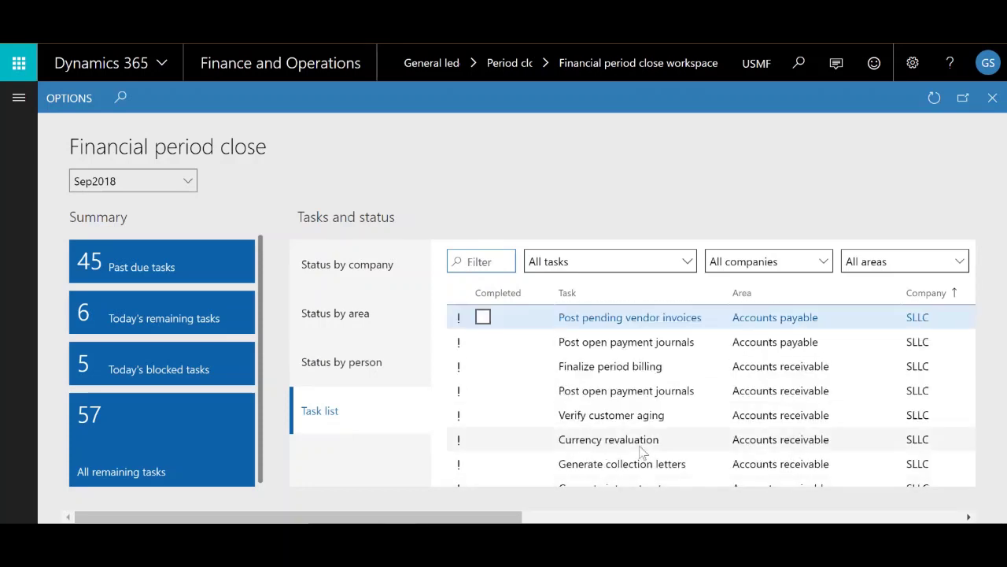
drag(518, 516, 866, 459)
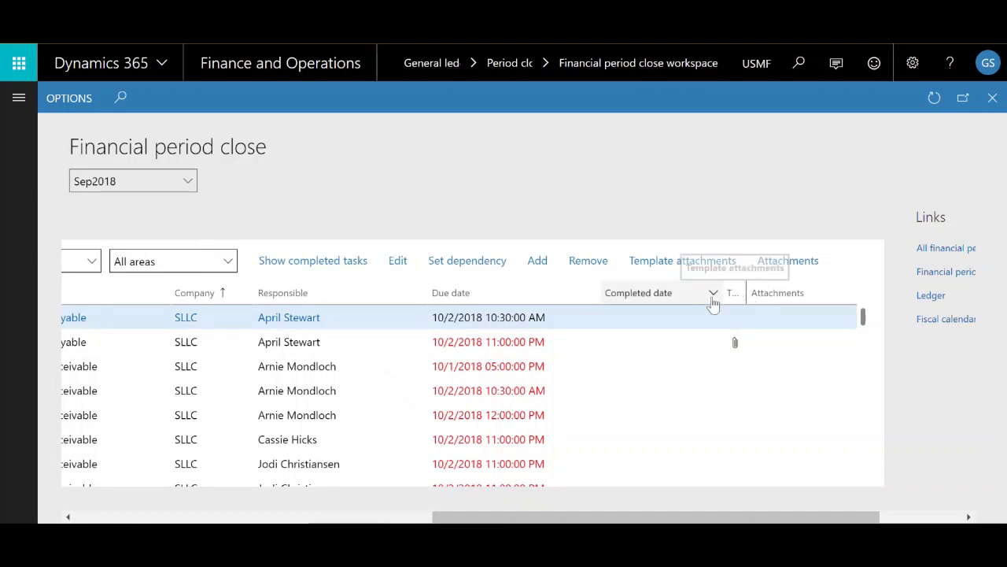
drag(744, 294, 817, 318)
drag(837, 516, 576, 505)
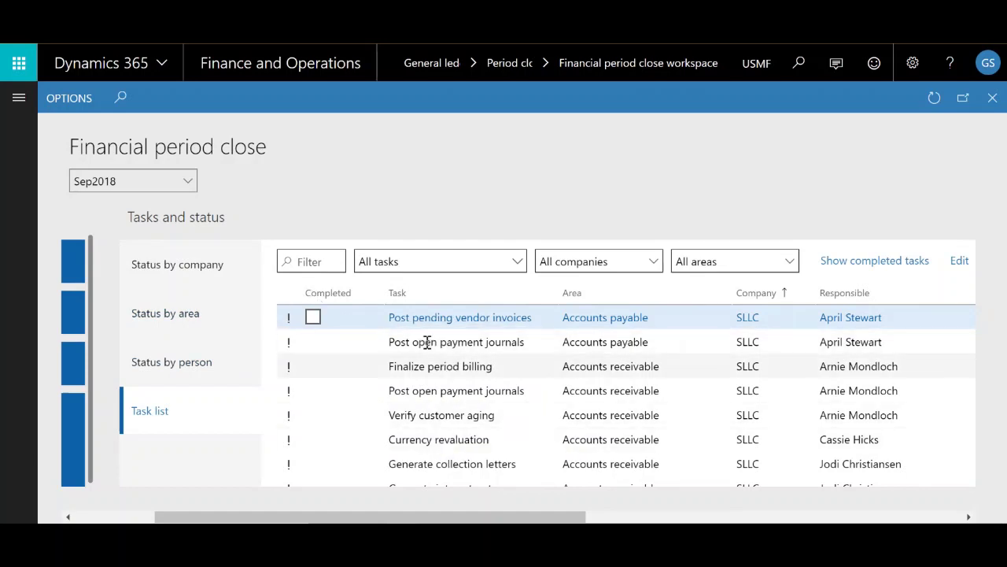
Look through the task list's due dates, completed dates and attachment columns.
scroll(416, 400, down, 3)
scroll(468, 439, up, 3)
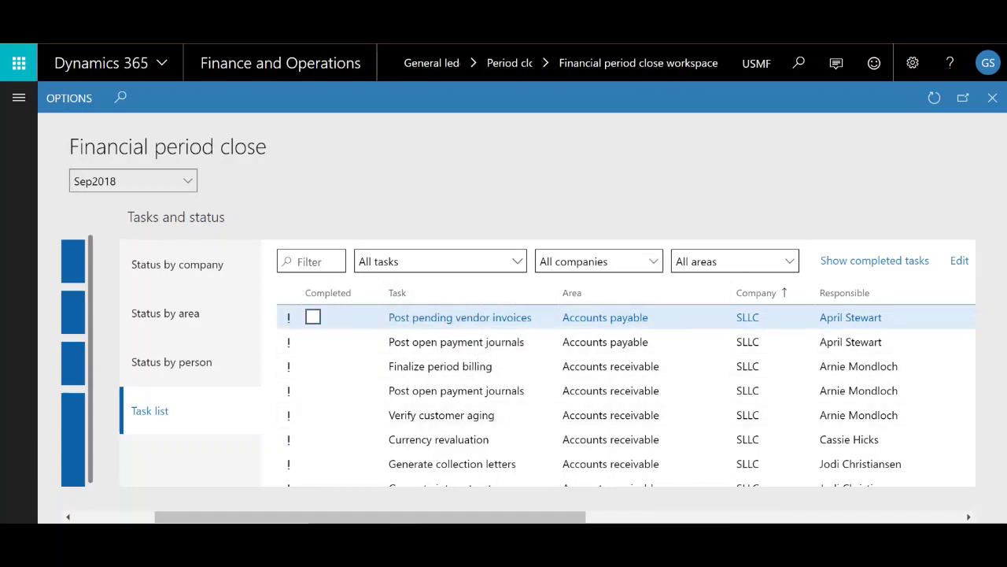
drag(526, 518, 718, 518)
click(644, 366)
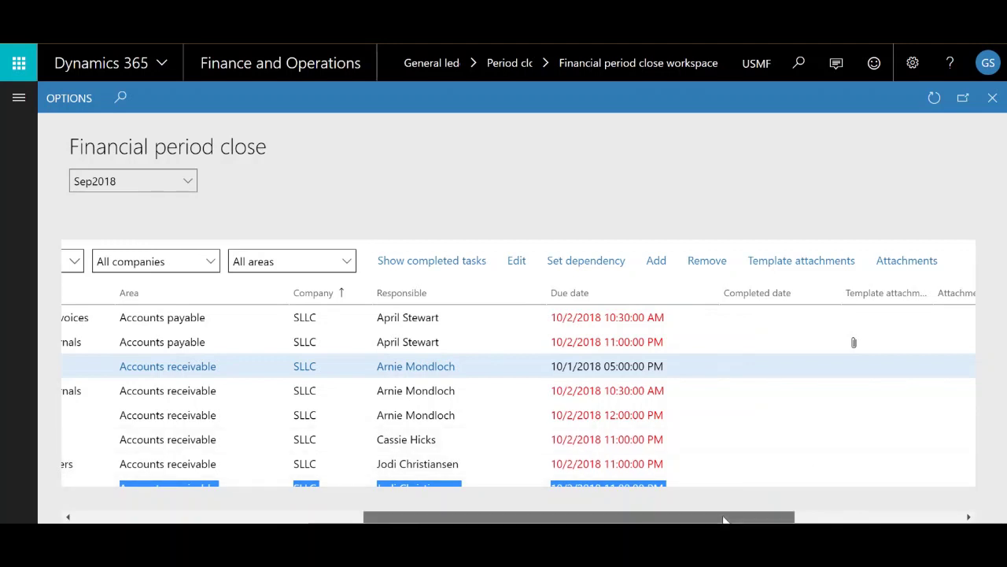
drag(724, 517, 771, 517)
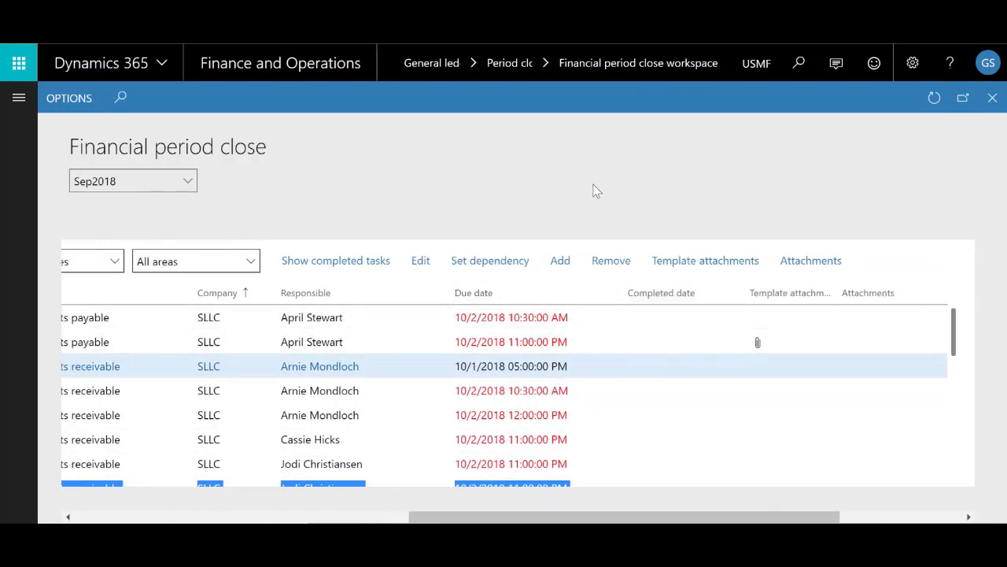
drag(596, 517, 323, 517)
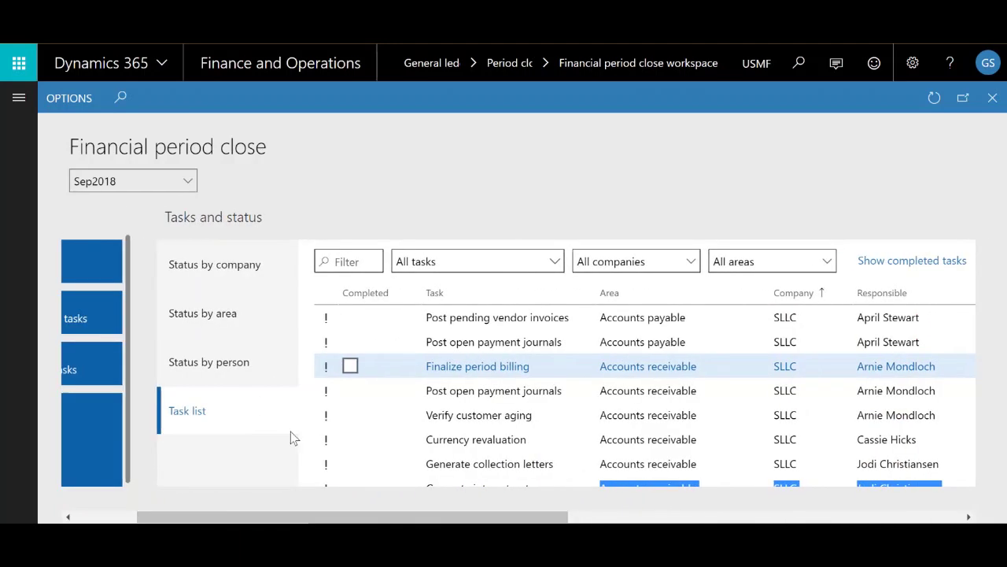
Mark the SLLC accounts payable tasks Post pending vendor invoices and Post open payment journals as completed.
click(351, 317)
click(351, 317)
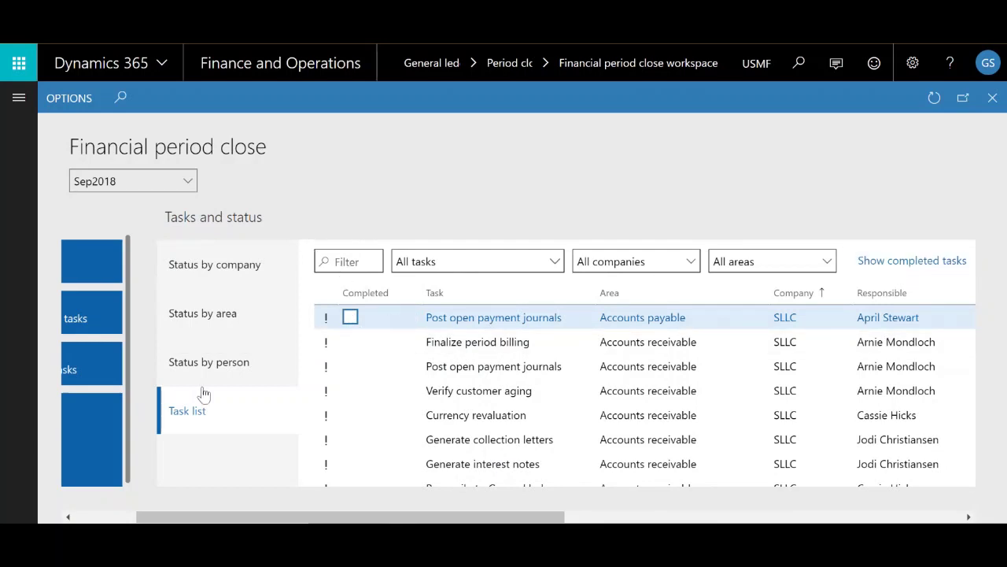
click(351, 317)
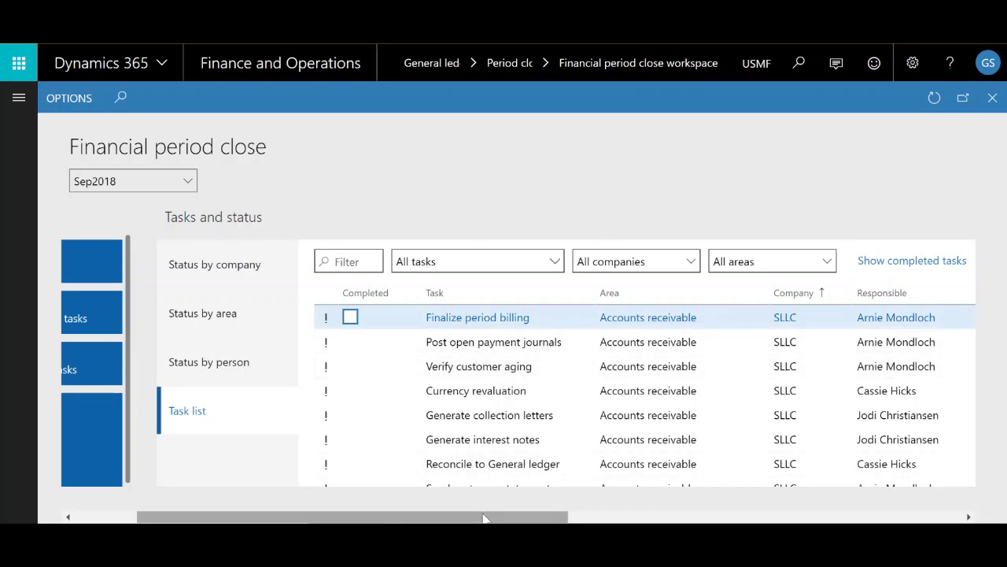
Show completed tasks in the list and widen the Template attachments column to fit its full heading.
drag(472, 517, 485, 517)
click(906, 266)
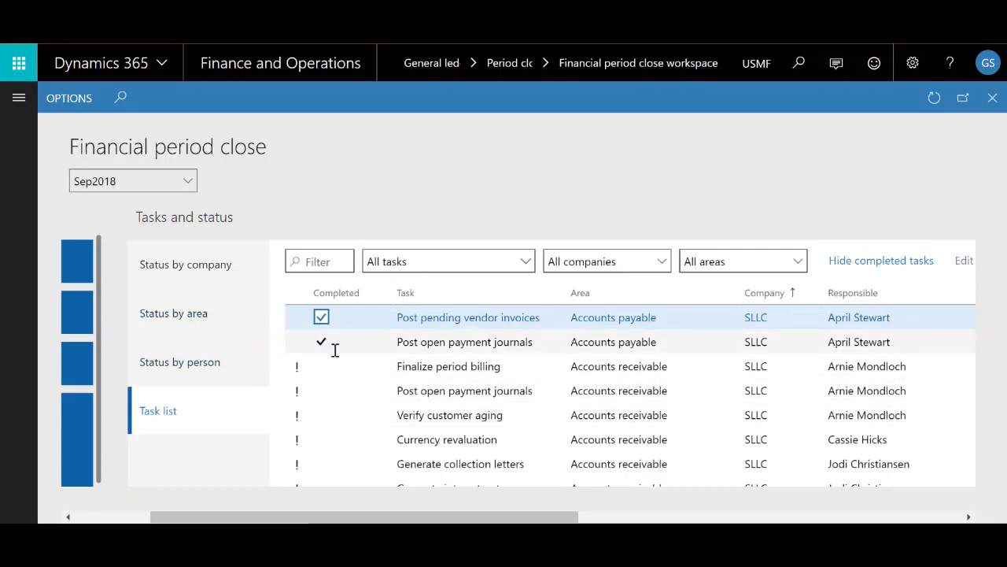
drag(276, 518, 478, 517)
scroll(431, 348, right, 5)
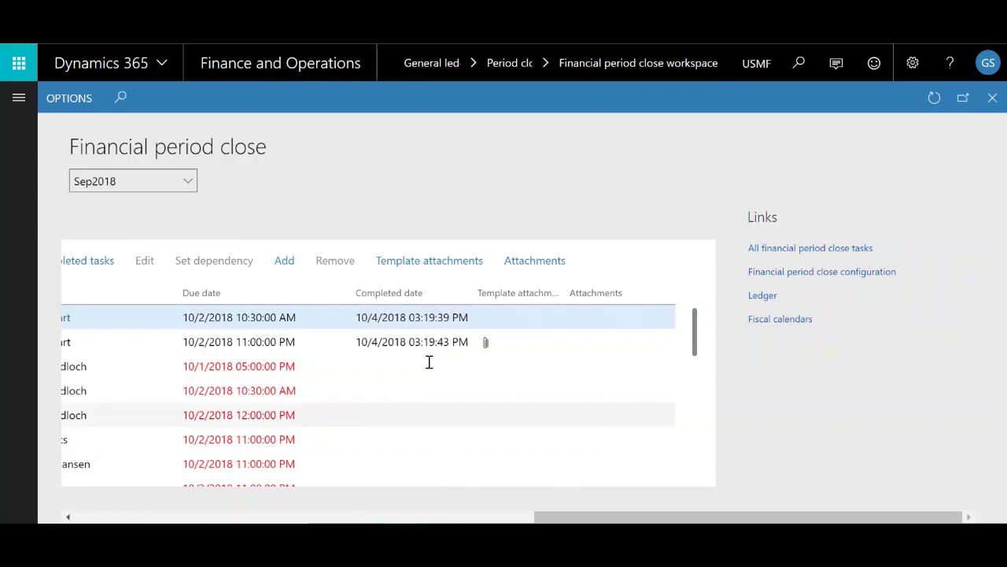
mouse_move(623, 519)
mouse_down()
mouse_move(611, 520)
mouse_move(623, 520)
mouse_up()
drag(571, 301, 622, 297)
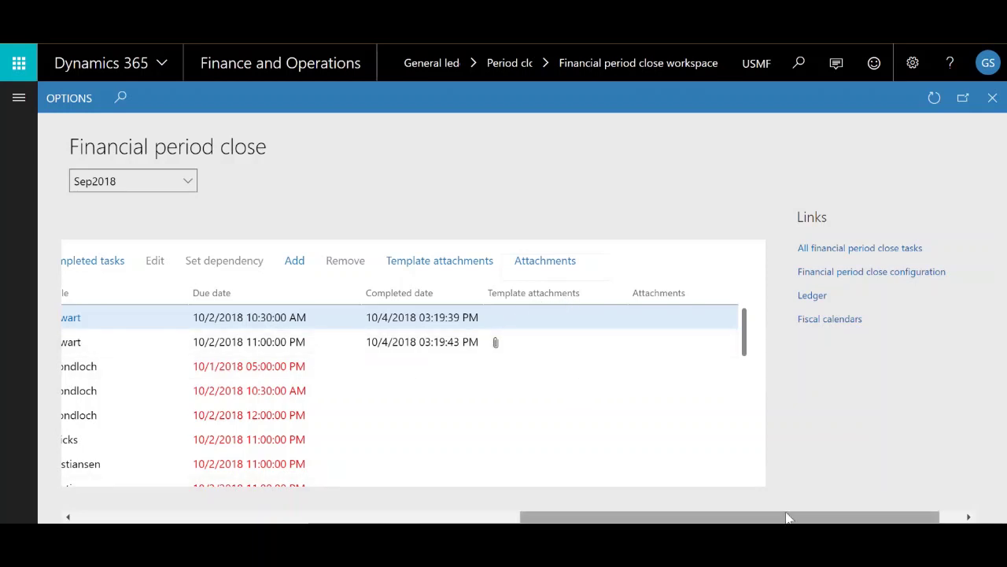
Mark the SLLC accounts receivable task Finalize period billing as completed.
drag(773, 521, 362, 521)
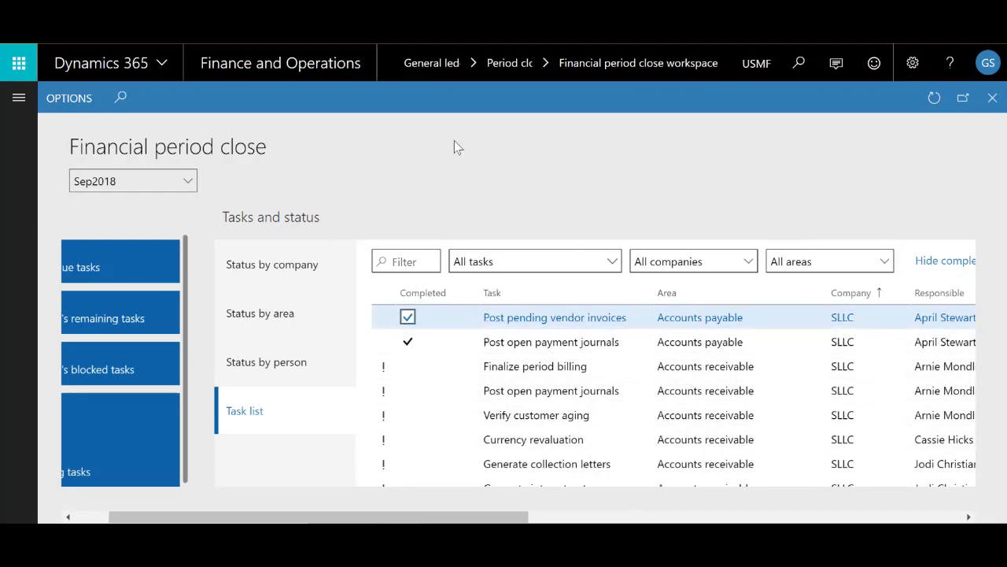
click(438, 366)
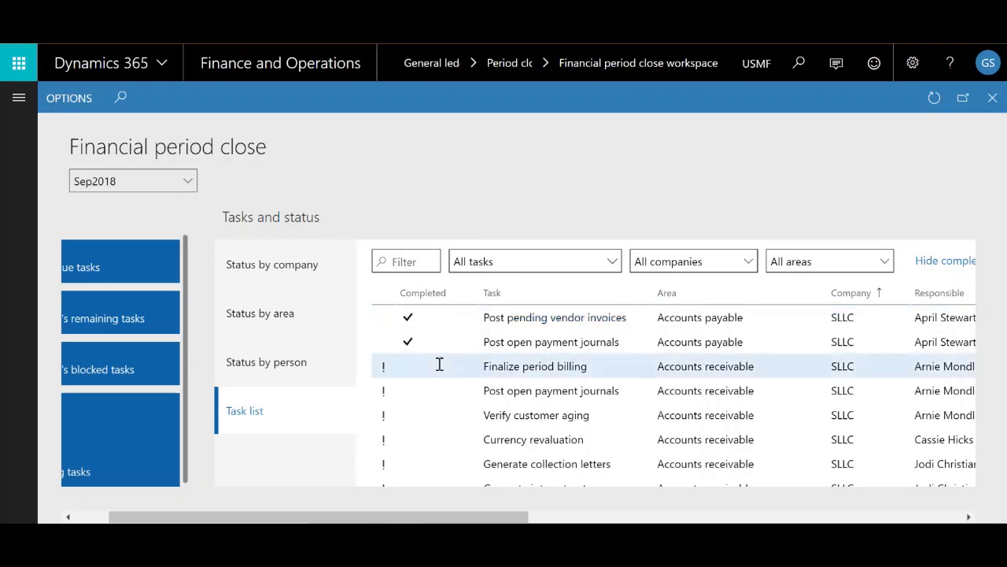
click(408, 367)
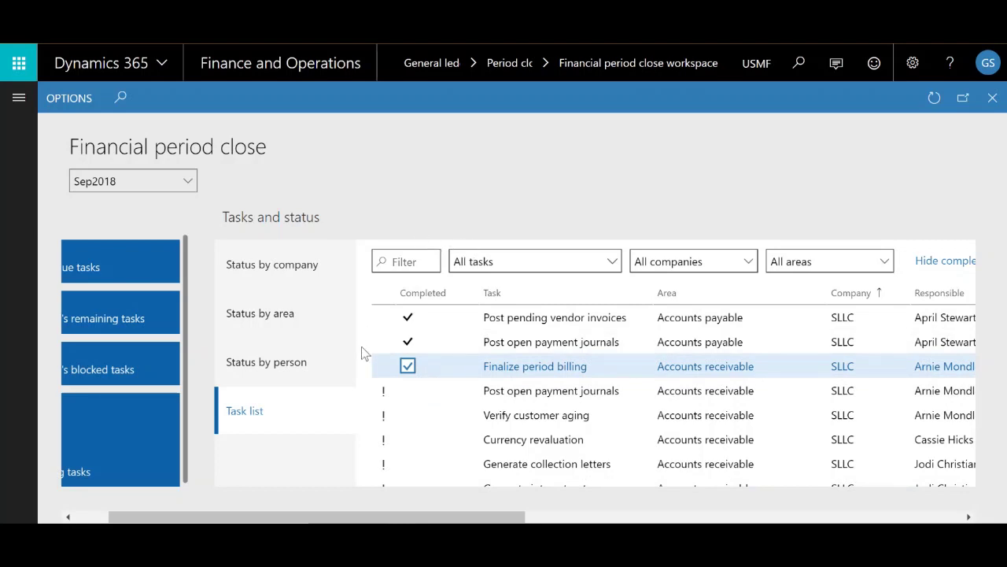
Examine the status symbols in the task list, comparing completed, past due and locked tasks such as the SLLC bank reconciliation tasks.
scroll(382, 450, right, 3)
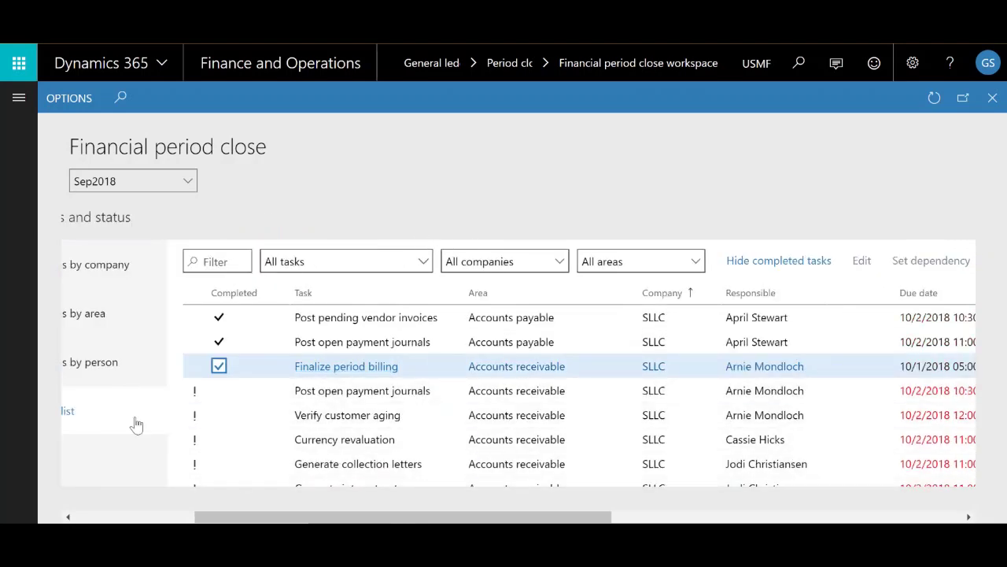
scroll(197, 461, left, 4)
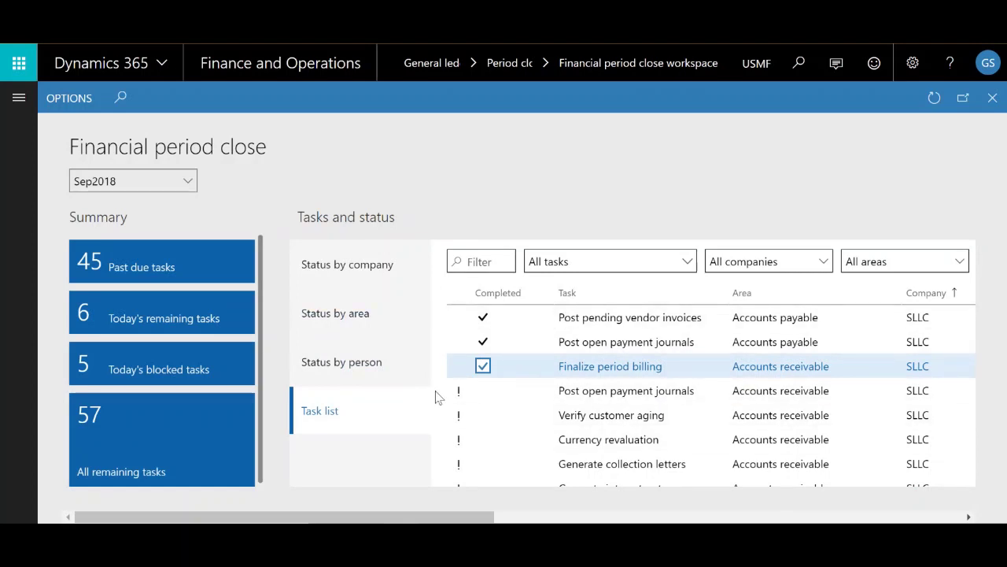
scroll(396, 462, right, 3)
scroll(260, 351, down, 3)
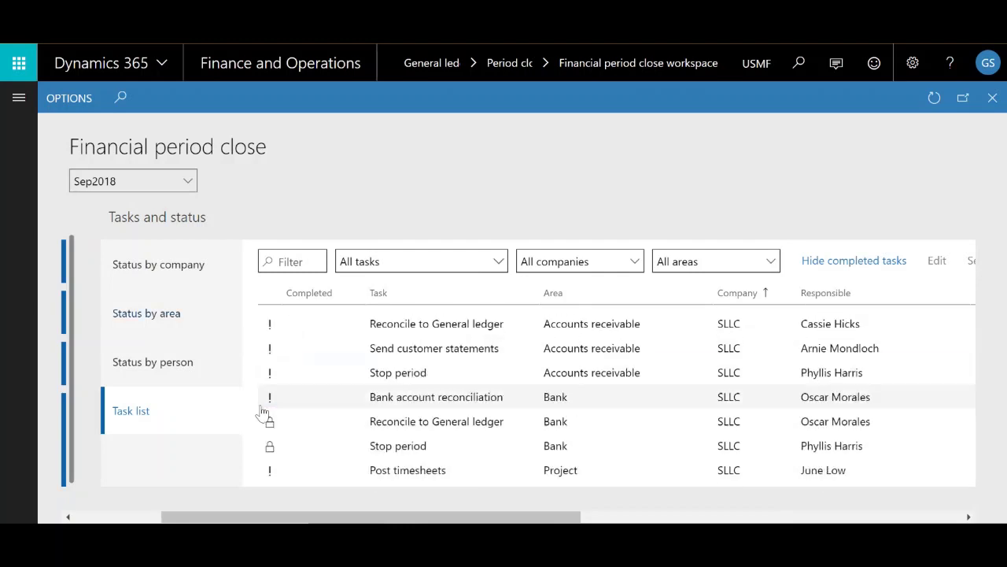
scroll(265, 417, up, 3)
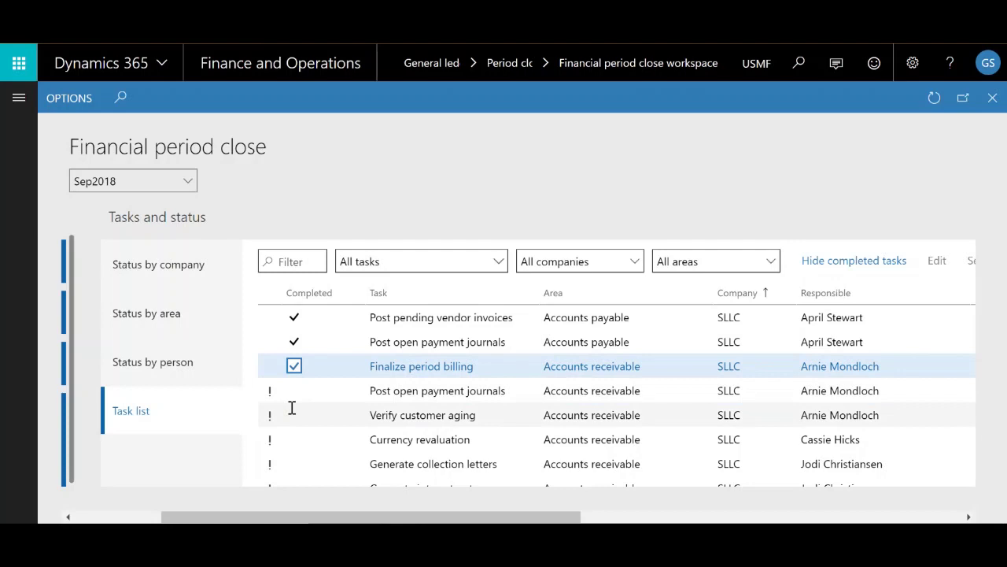
scroll(281, 425, down, 5)
scroll(272, 420, up, 5)
scroll(276, 414, down, 3)
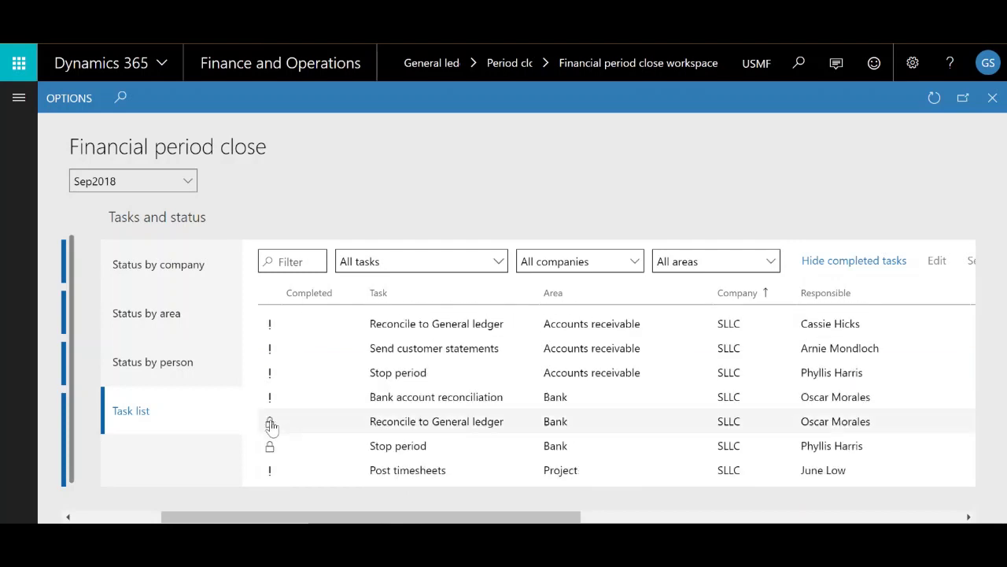
Try to mark the locked SLLC bank task Reconcile to General ledger as completed.
drag(251, 515, 170, 517)
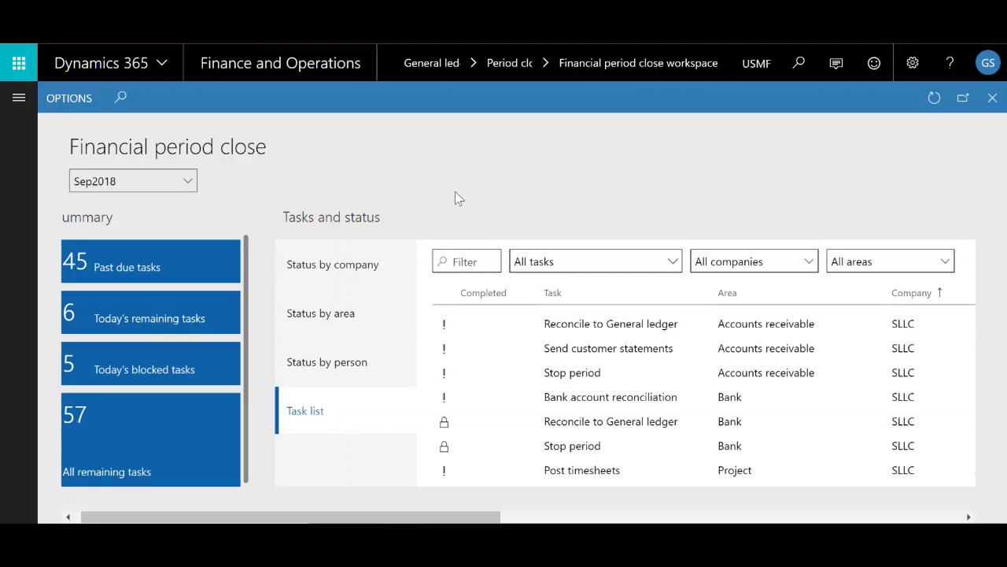
scroll(276, 388, left, 1)
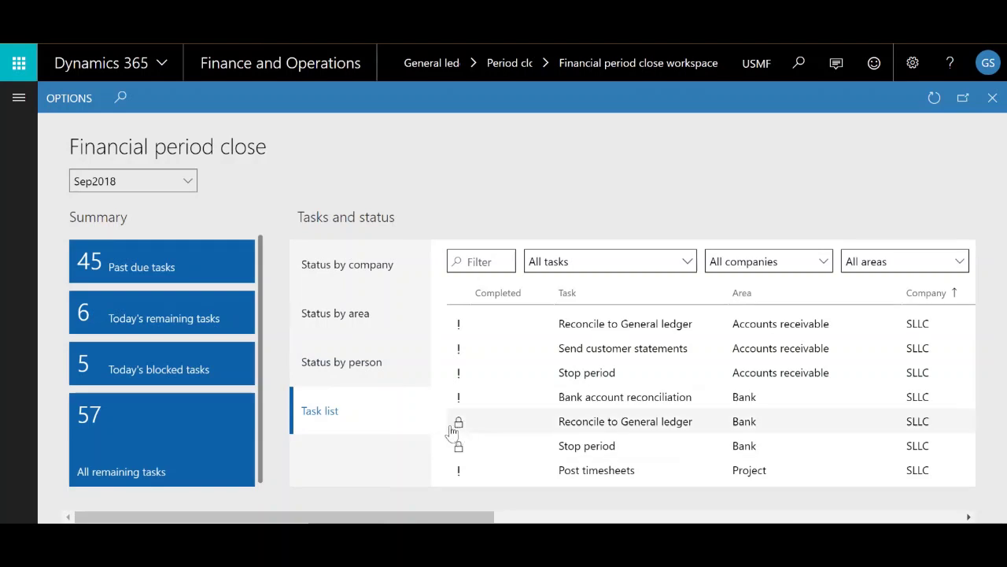
click(509, 421)
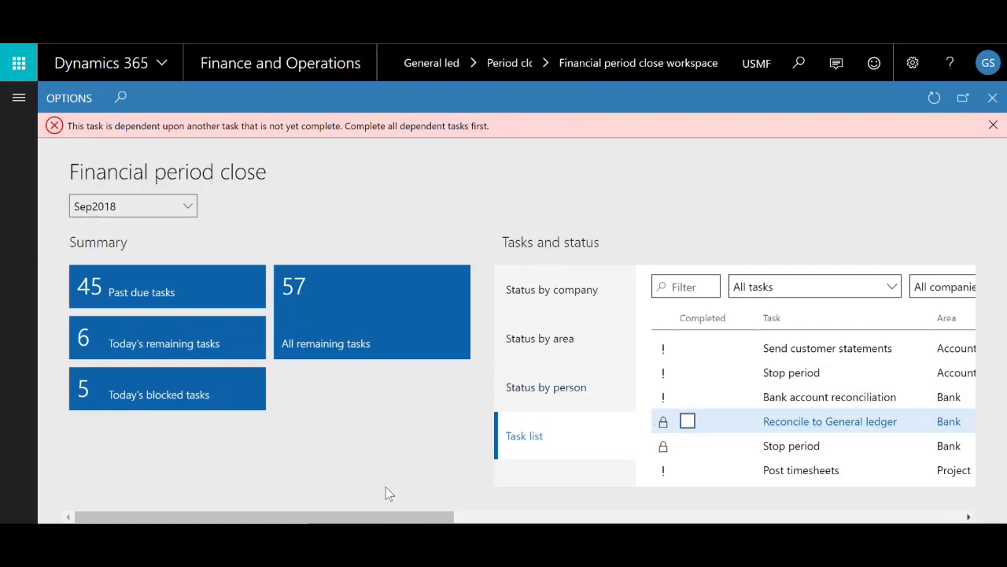
Look across the Sep2018 workspace, from the summary tiles through the task list and its due dates to the related links.
scroll(387, 486, right, 5)
scroll(398, 485, left, 3)
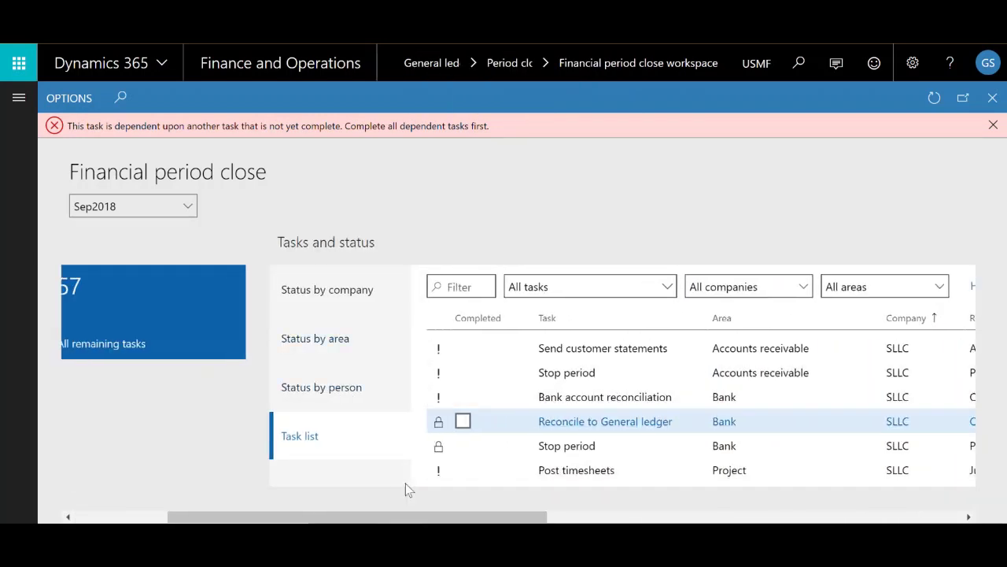
drag(461, 519, 936, 519)
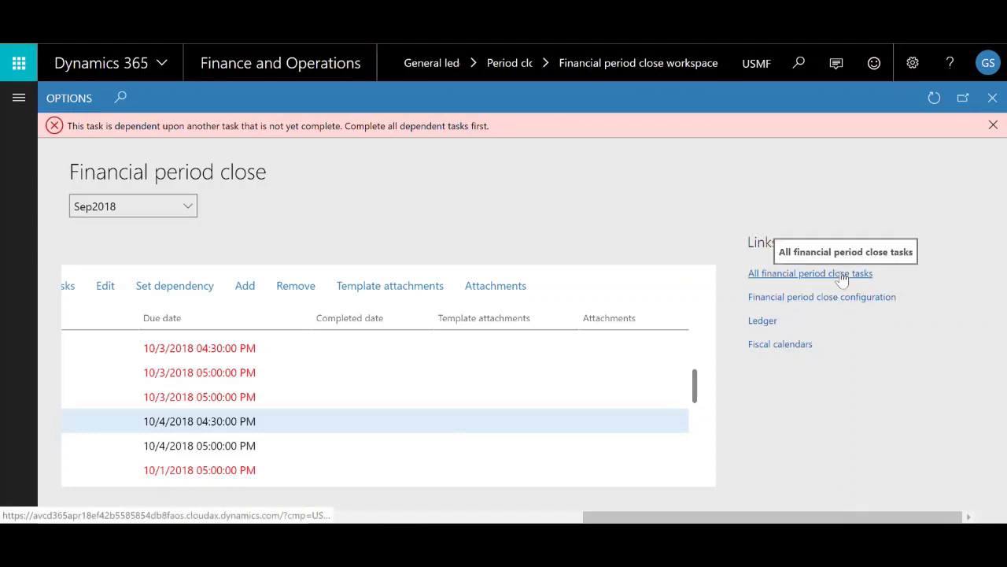
scroll(506, 440, left, 5)
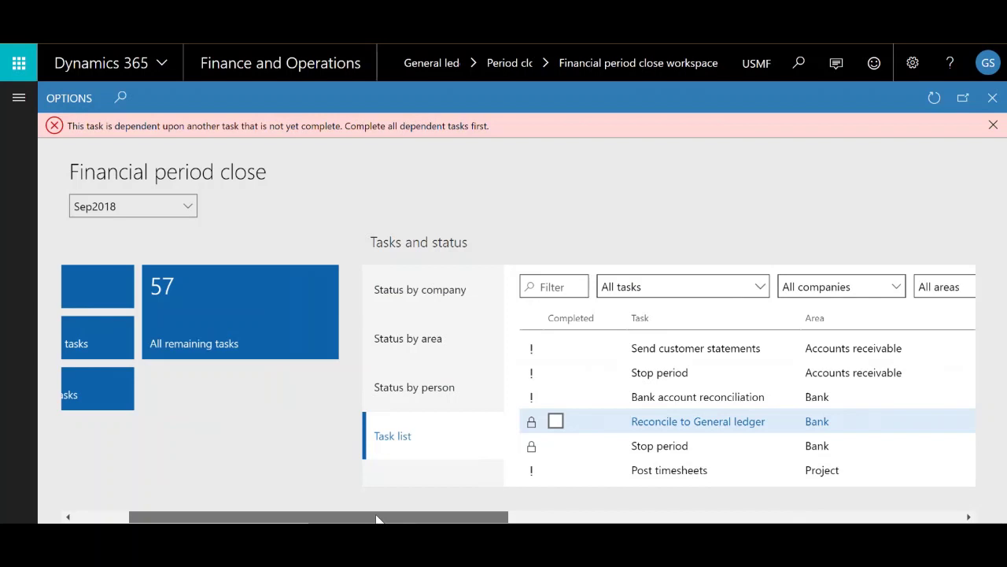
drag(375, 517, 199, 327)
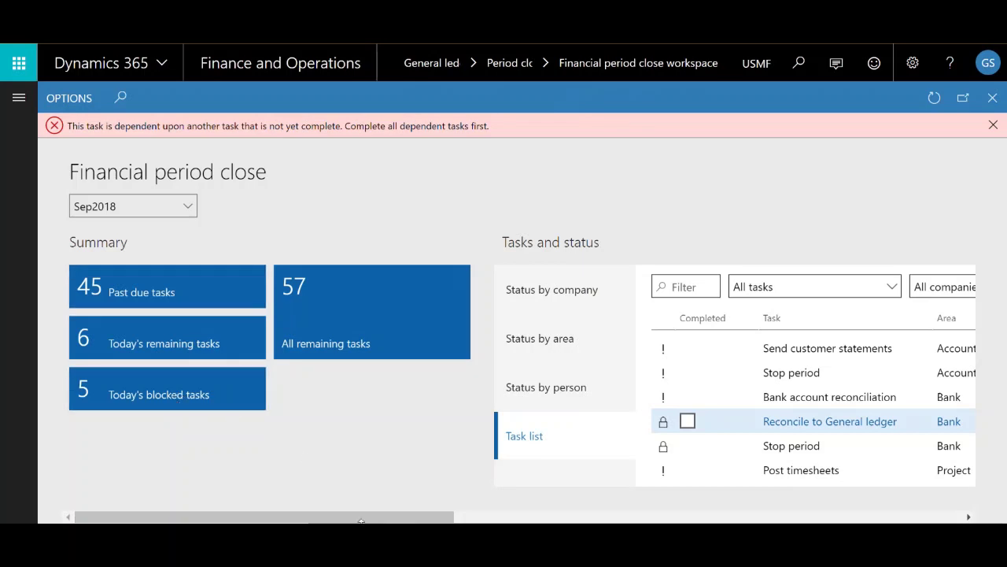
drag(374, 520, 624, 488)
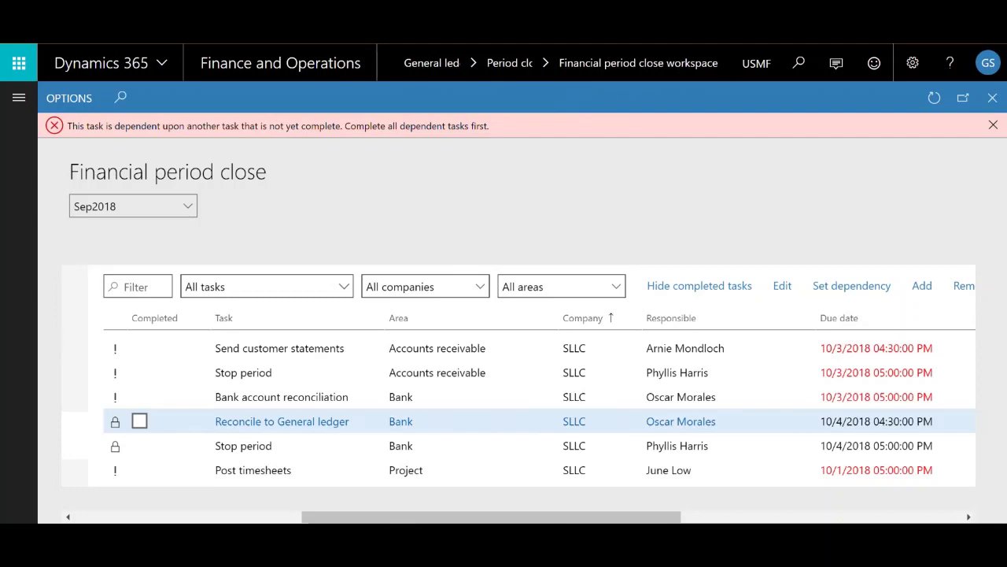
drag(676, 516, 355, 484)
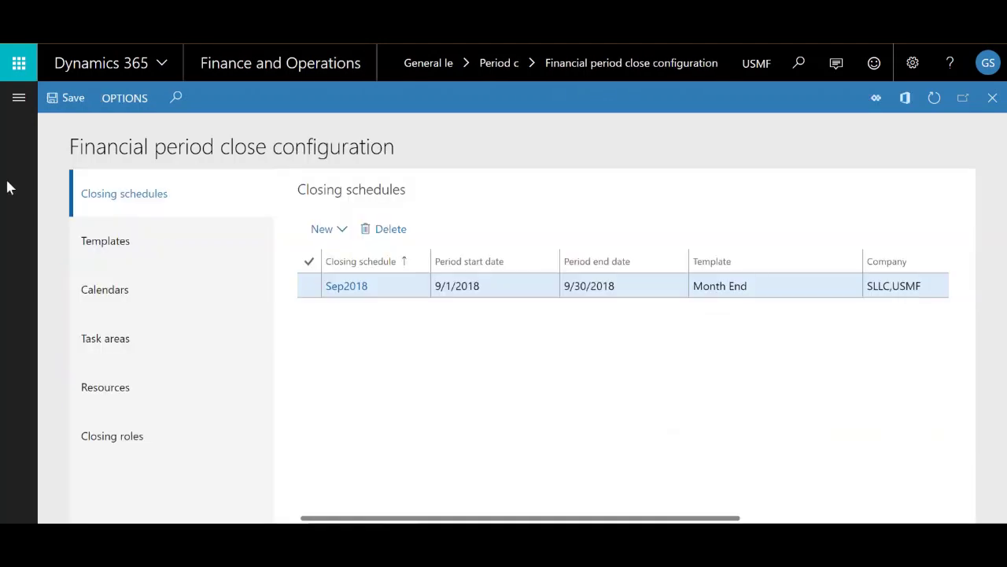
Review the closing roles and their descriptions in the financial period close configuration.
click(111, 437)
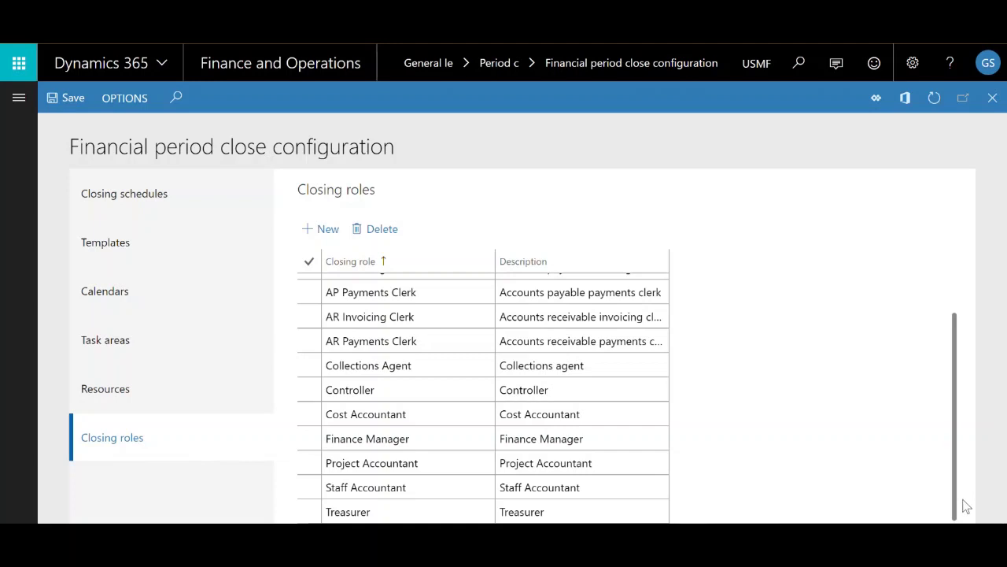
click(503, 316)
click(525, 411)
click(522, 415)
click(520, 437)
click(520, 435)
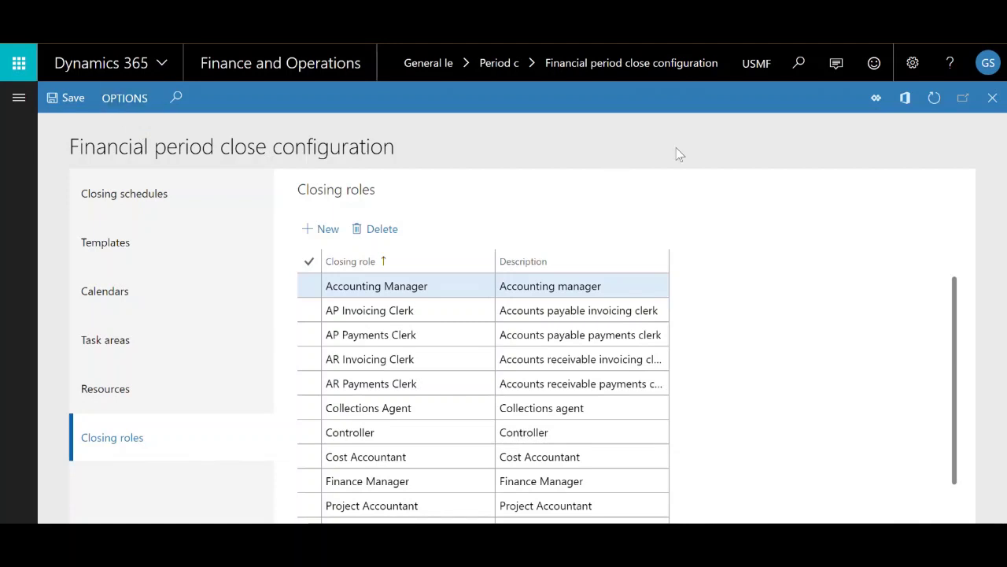
scroll(489, 409, down, 1)
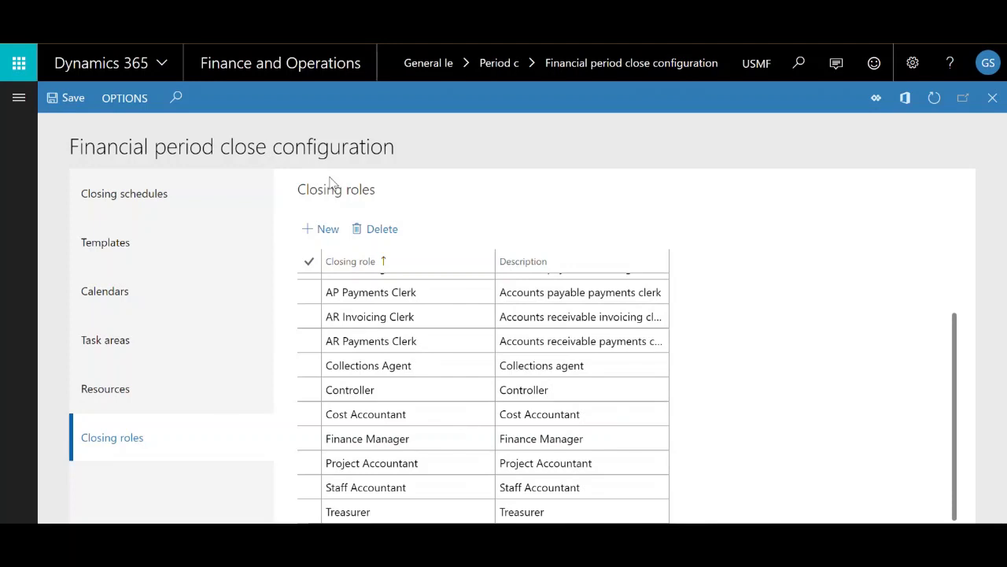
scroll(646, 389, up, 1)
scroll(657, 403, down, 1)
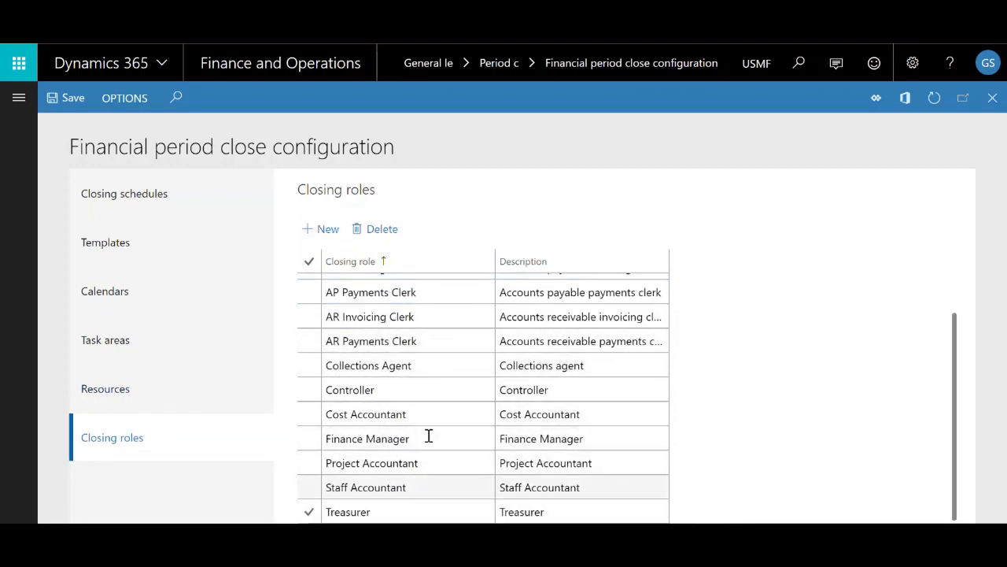
Add a closing role named Inventory Accountant with Inventory Accountant as its description.
scroll(427, 433, up, 2)
click(327, 234)
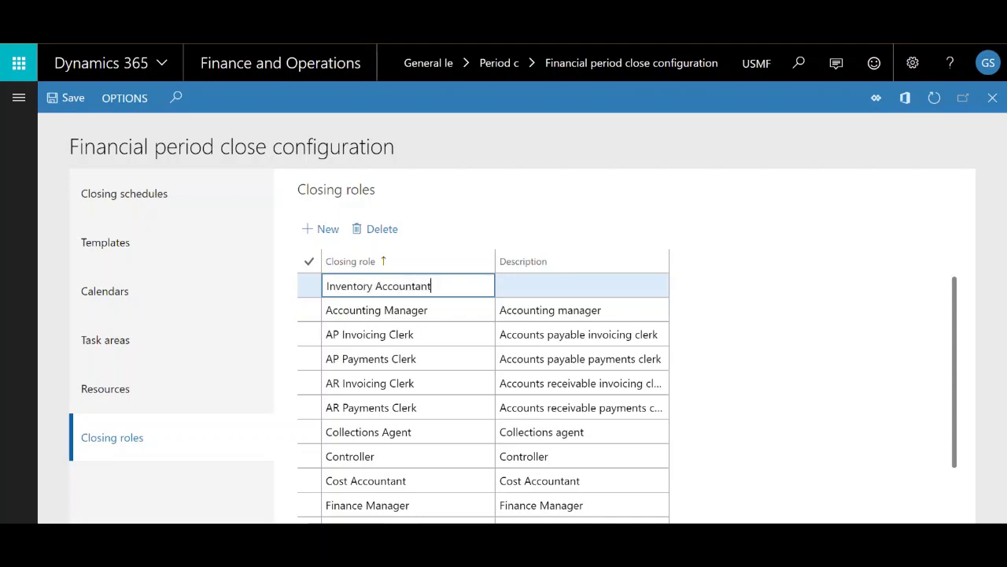
key(ctrl+a)
key(ctrl+c)
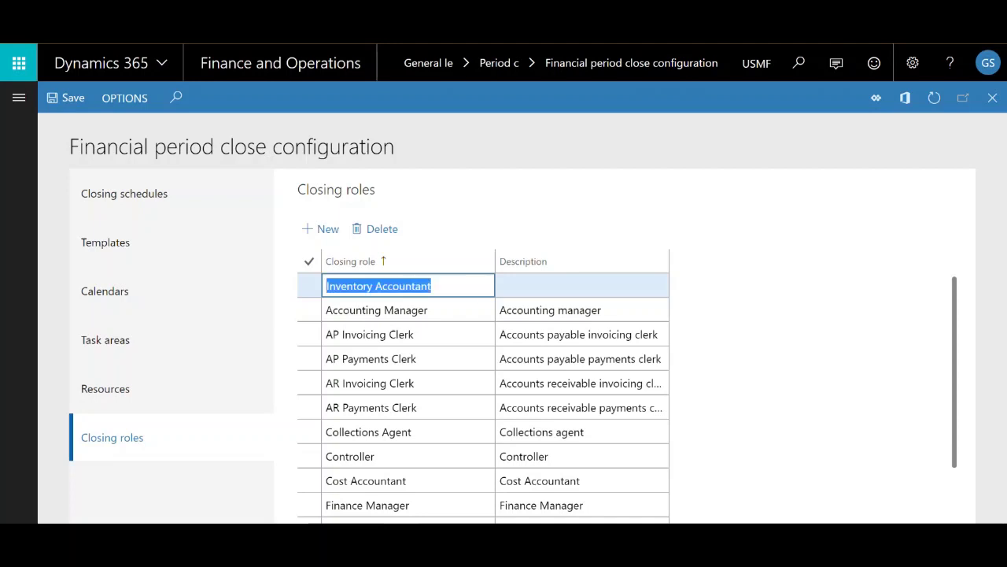
click(583, 285)
key(ctrl+v)
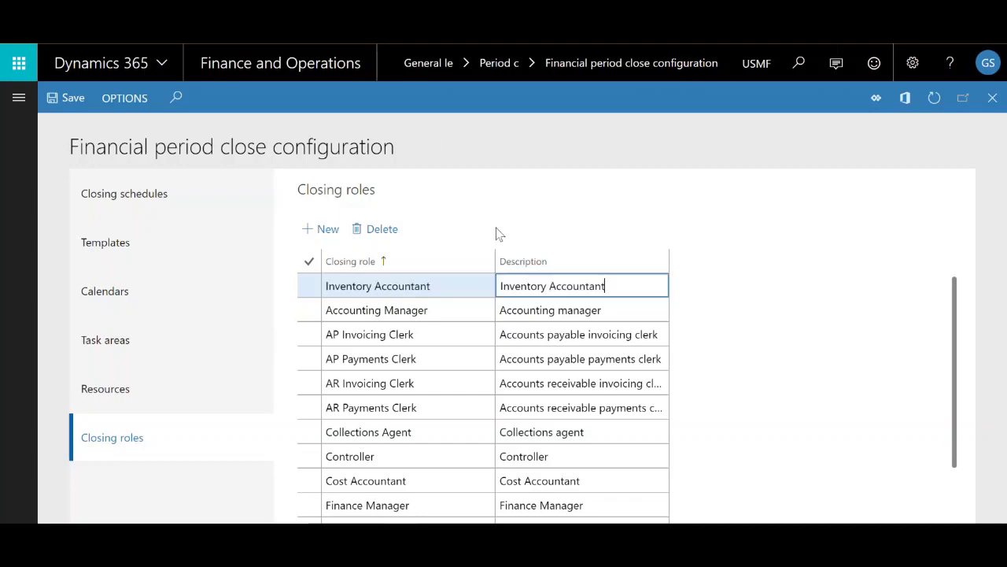
click(442, 211)
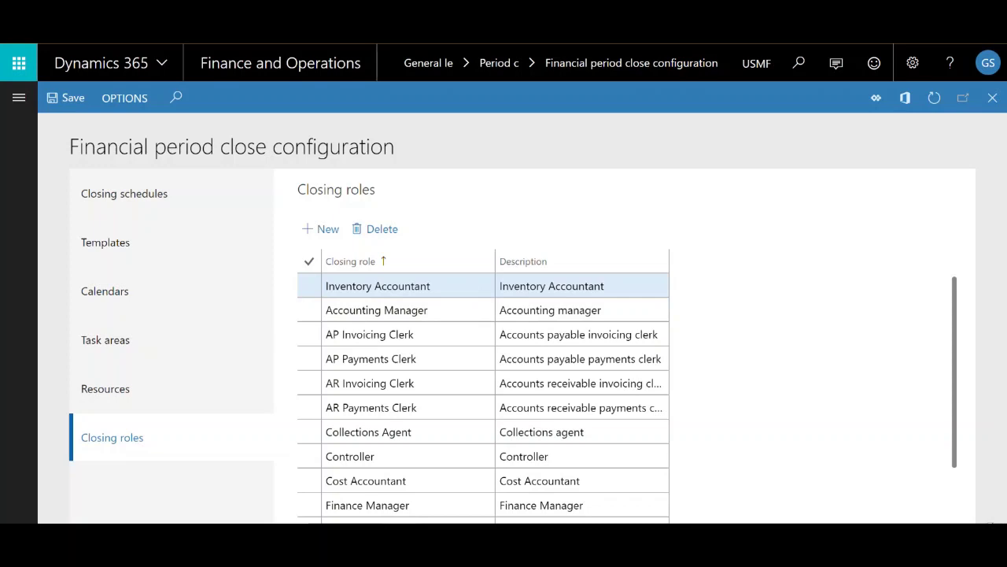
scroll(479, 447, down, 1)
scroll(602, 386, up, 1)
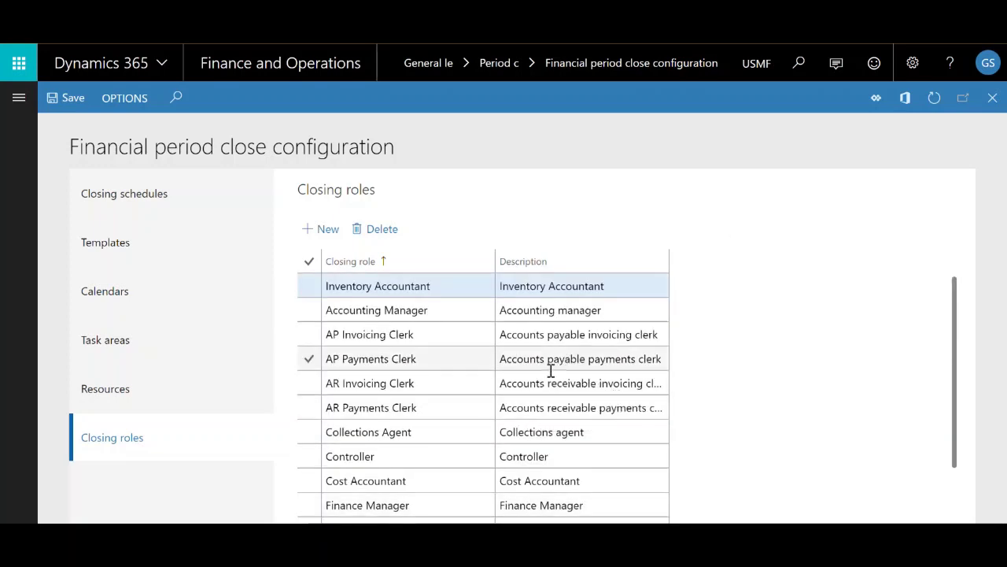
scroll(550, 472, down, 1)
scroll(540, 477, up, 1)
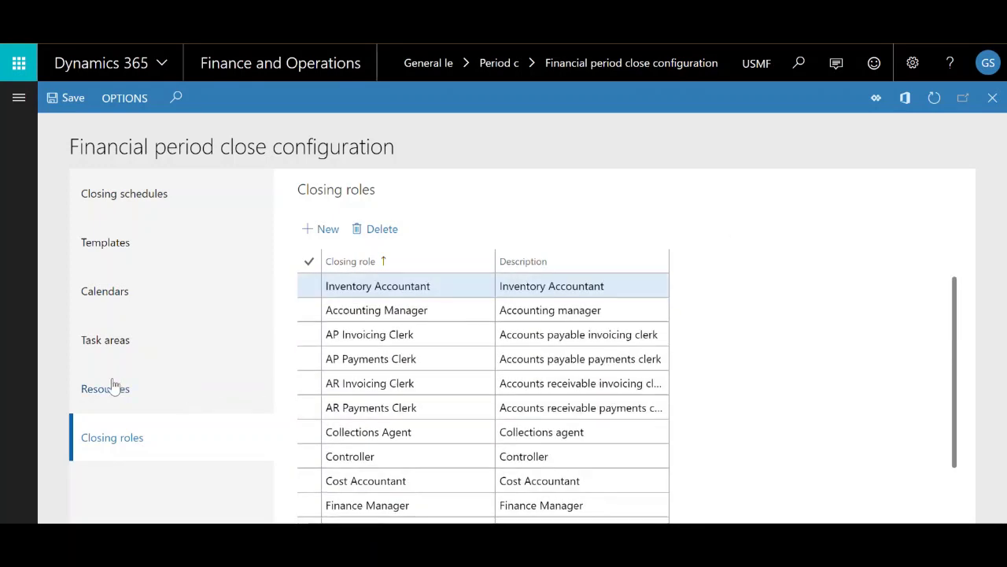
Review the resources configuration, checking the second employee's closing roles, assigned companies and available view options.
click(93, 393)
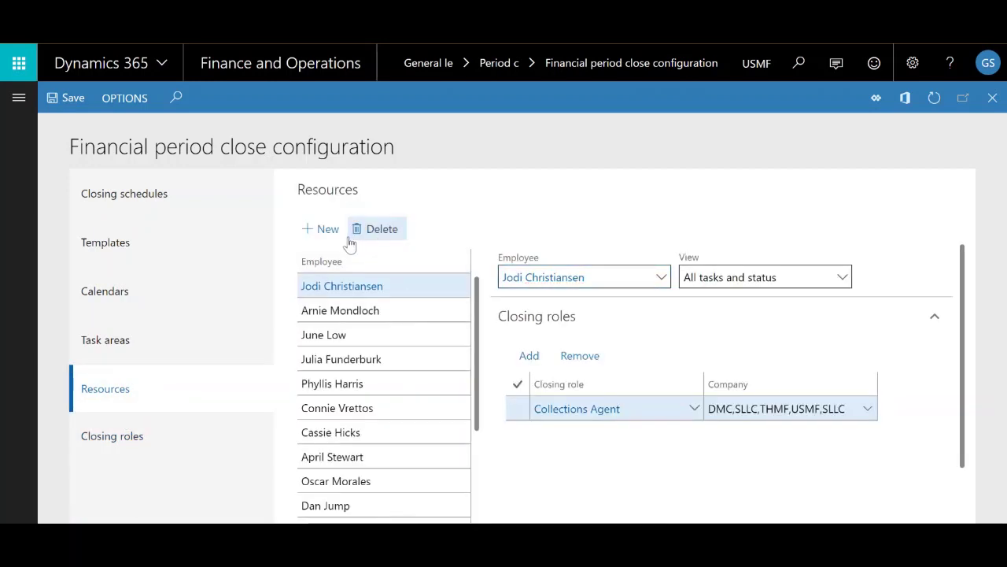
scroll(436, 420, down, 2)
scroll(436, 420, up, 2)
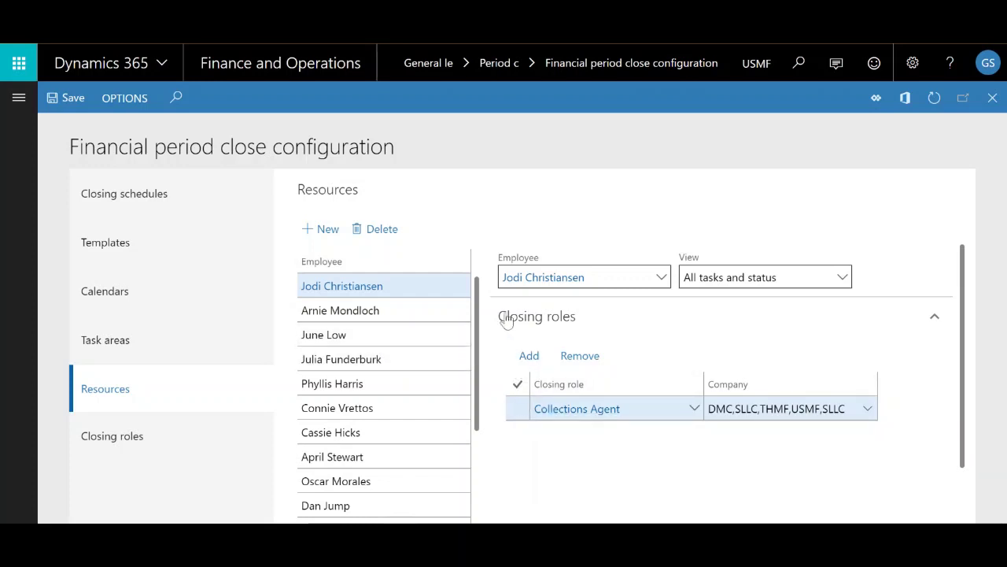
click(386, 312)
click(601, 402)
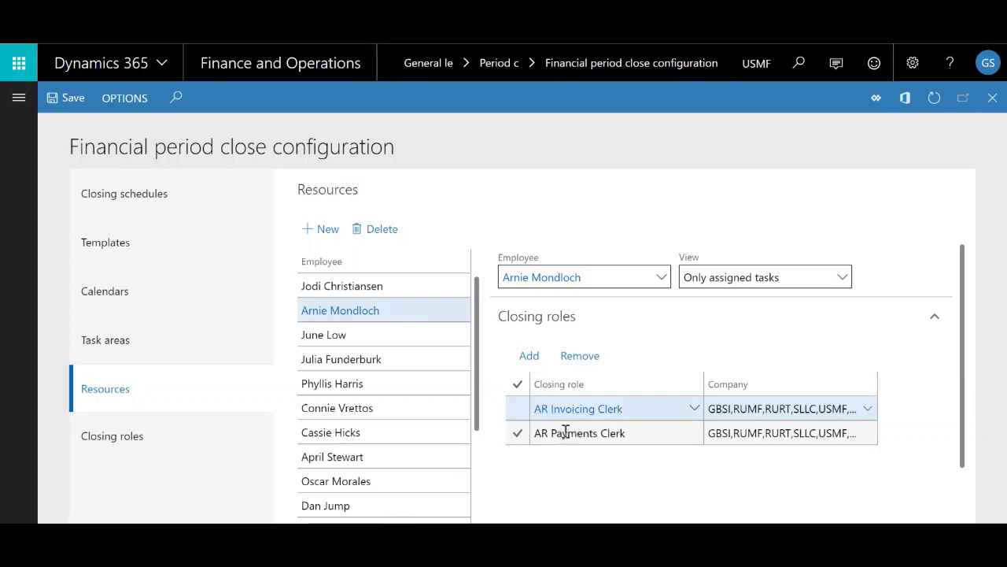
click(821, 405)
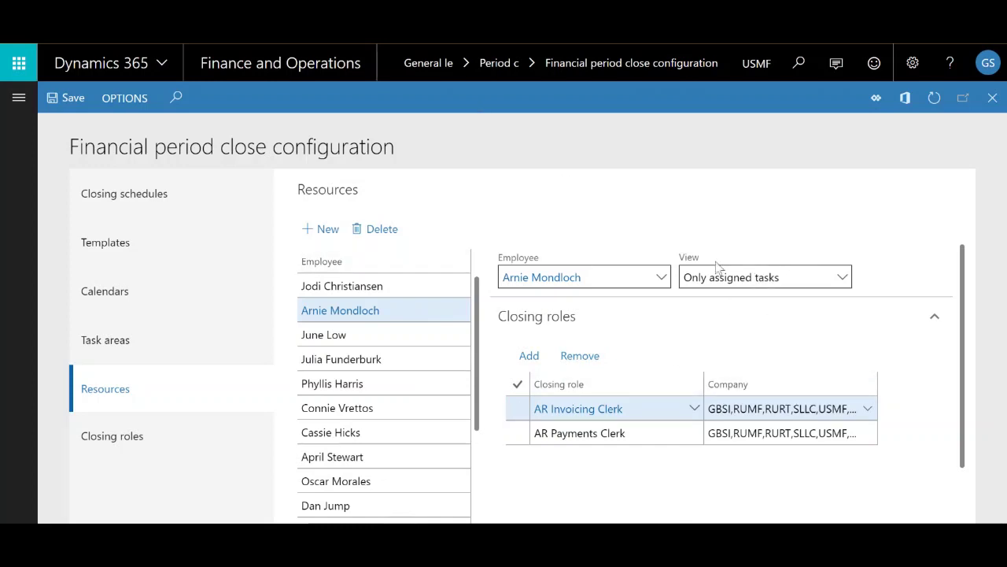
click(843, 277)
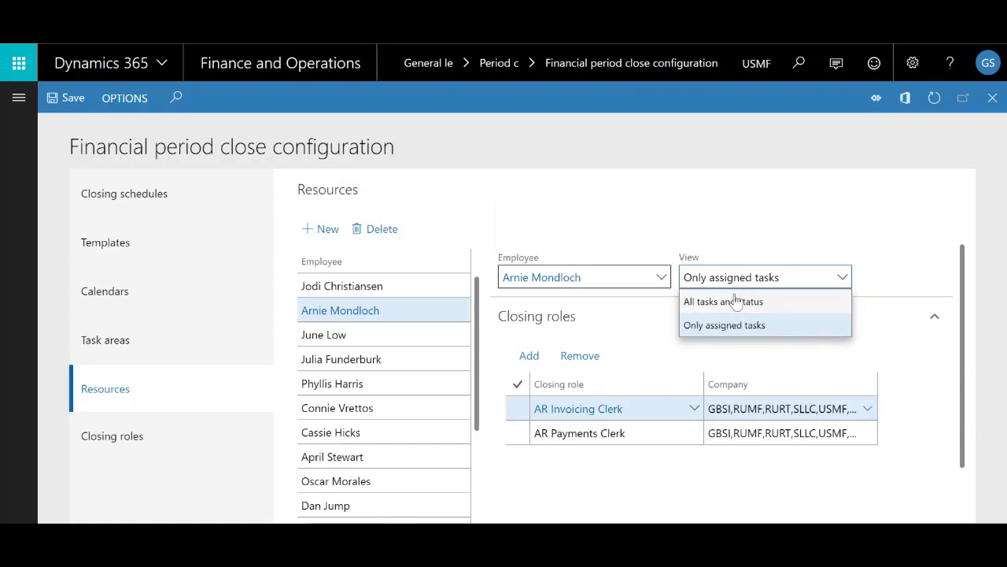
key(Escape)
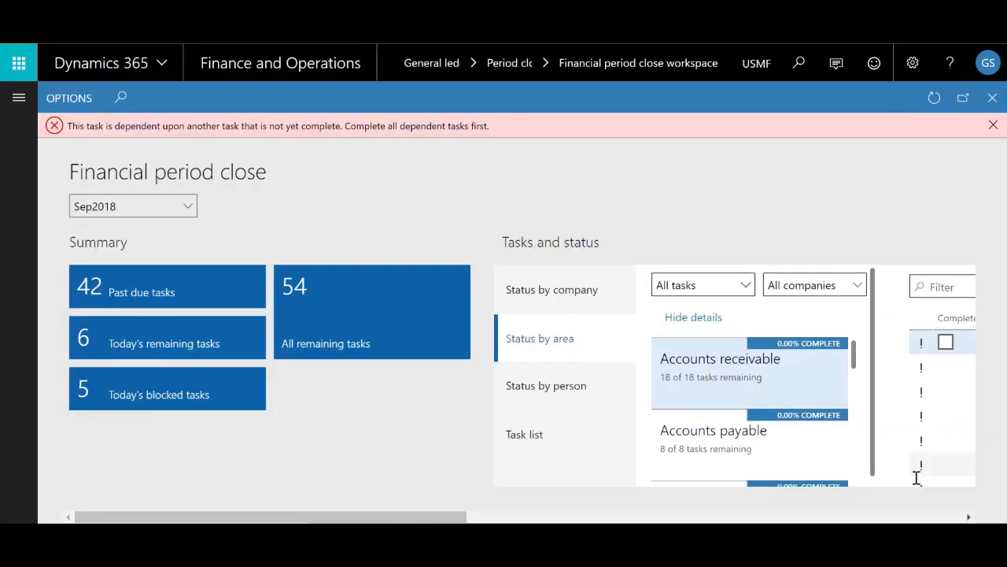
Examine the Accounts receivable tasks, responsible persons and due dates under status by area in the Sep2018 workspace.
scroll(973, 424, right, 5)
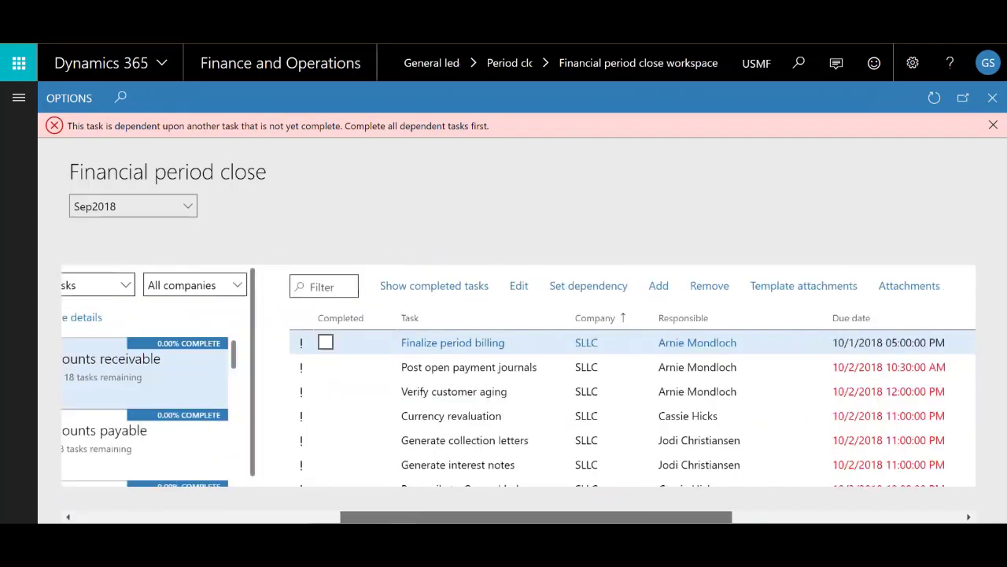
drag(537, 517, 609, 517)
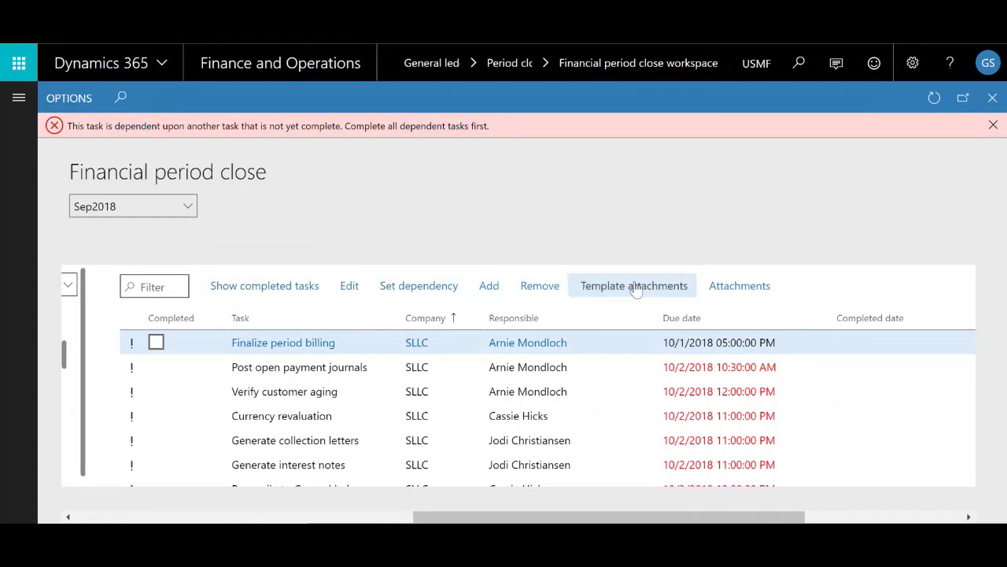
drag(498, 517, 655, 520)
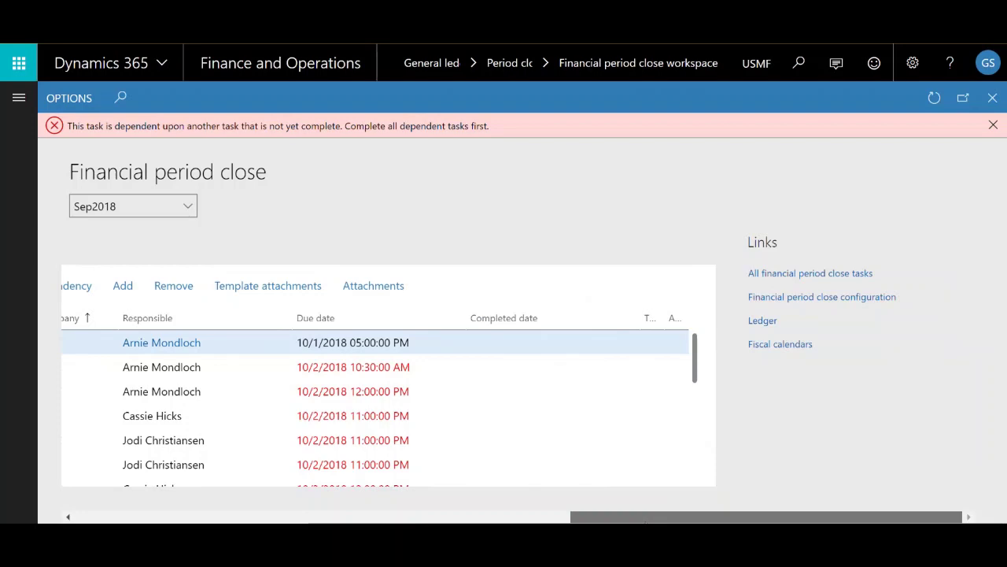
scroll(165, 460, up, 10)
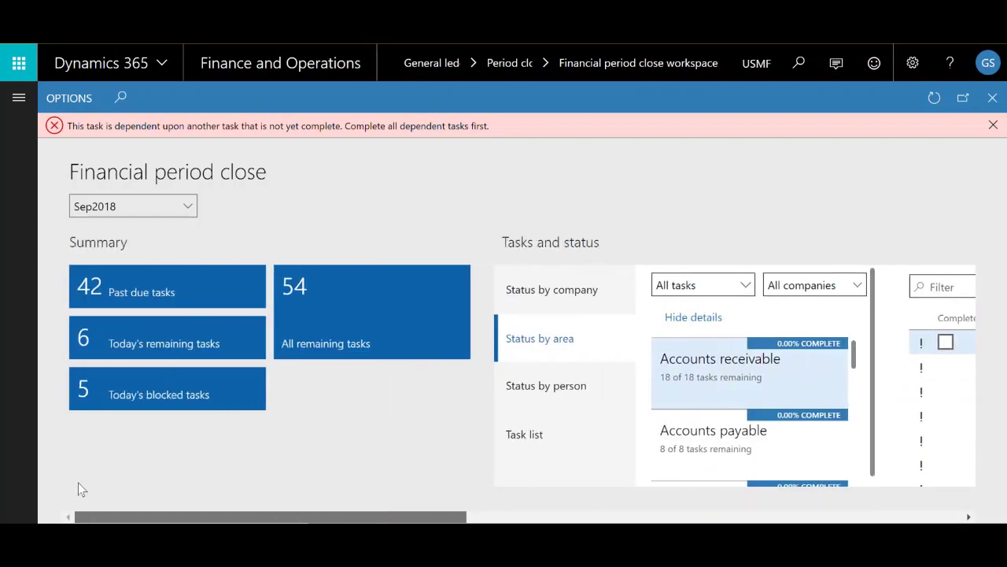
scroll(259, 466, down, 10)
scroll(742, 465, up, 5)
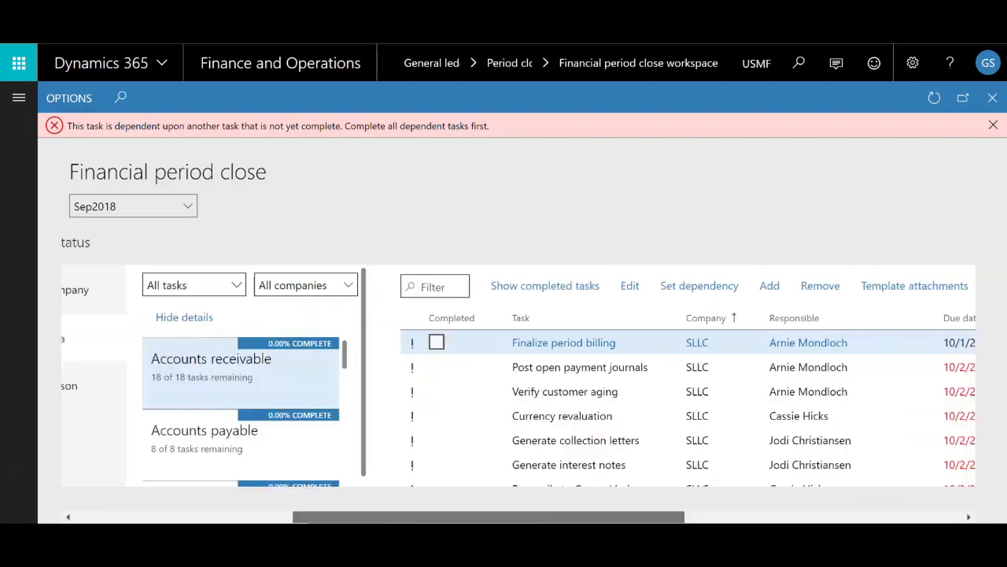
scroll(475, 460, up, 3)
scroll(475, 460, down, 6)
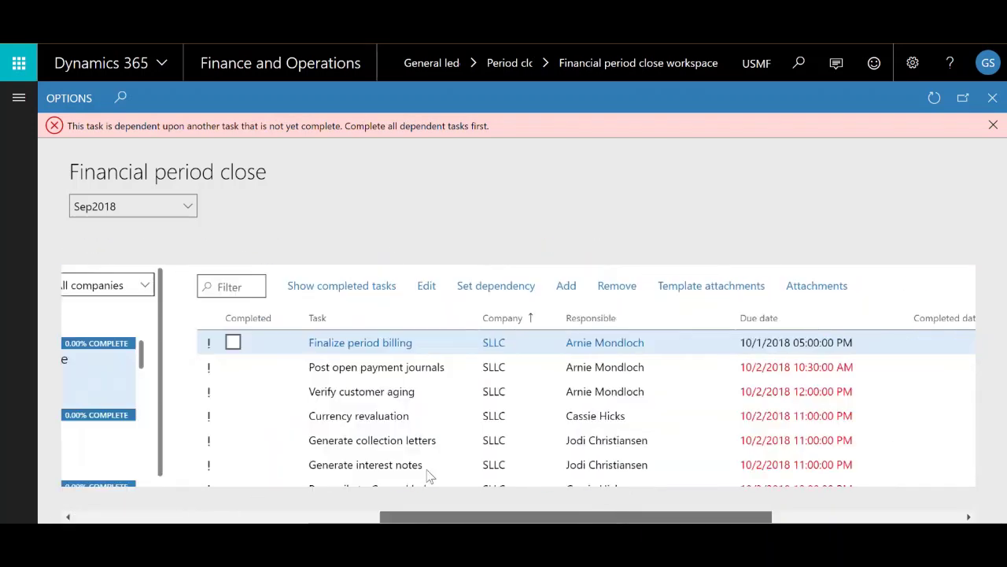
scroll(475, 460, down, 1)
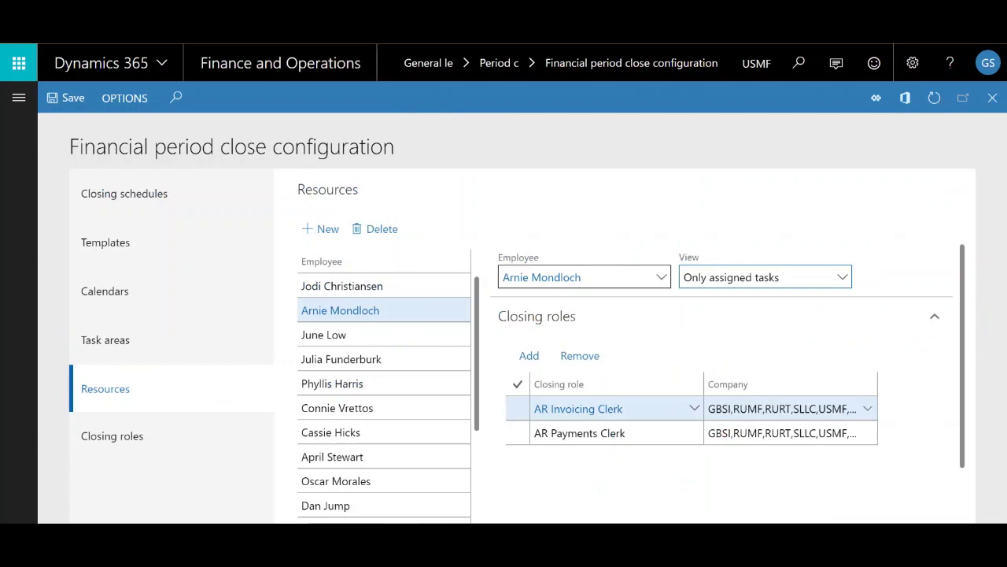
Choose Only assigned tasks as the view for the second employee in the resources configuration.
click(690, 276)
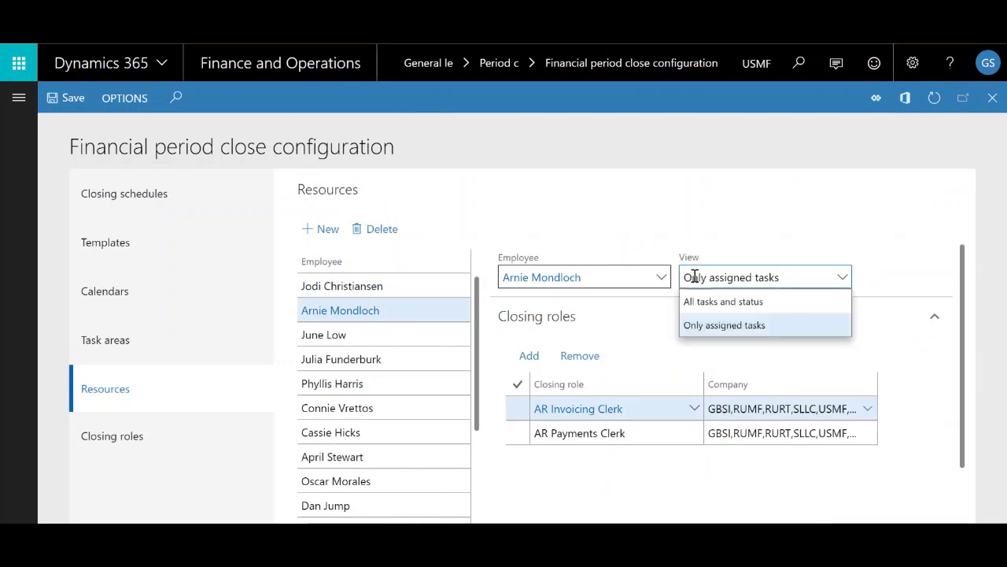
click(725, 327)
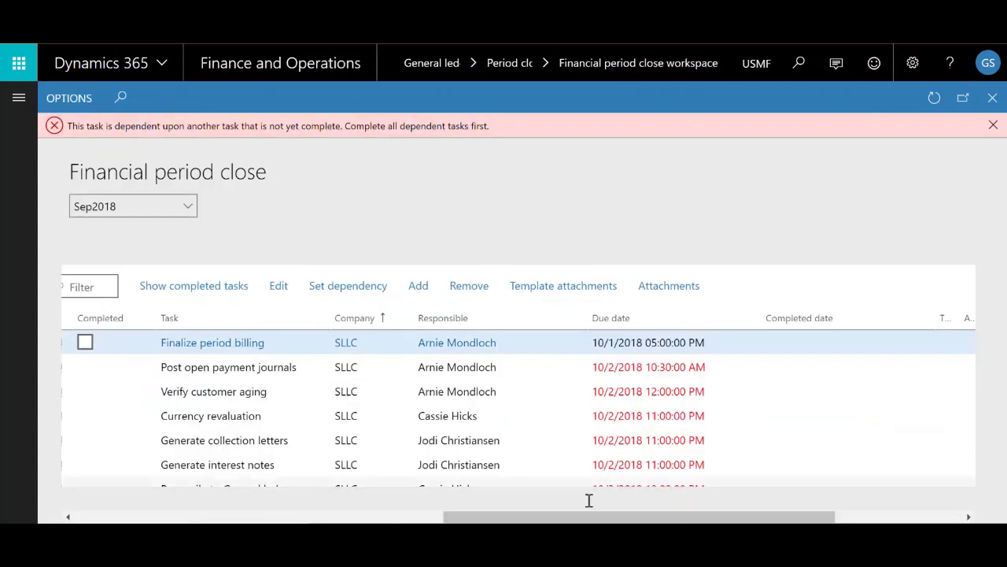
drag(762, 517, 568, 468)
right_click(555, 466)
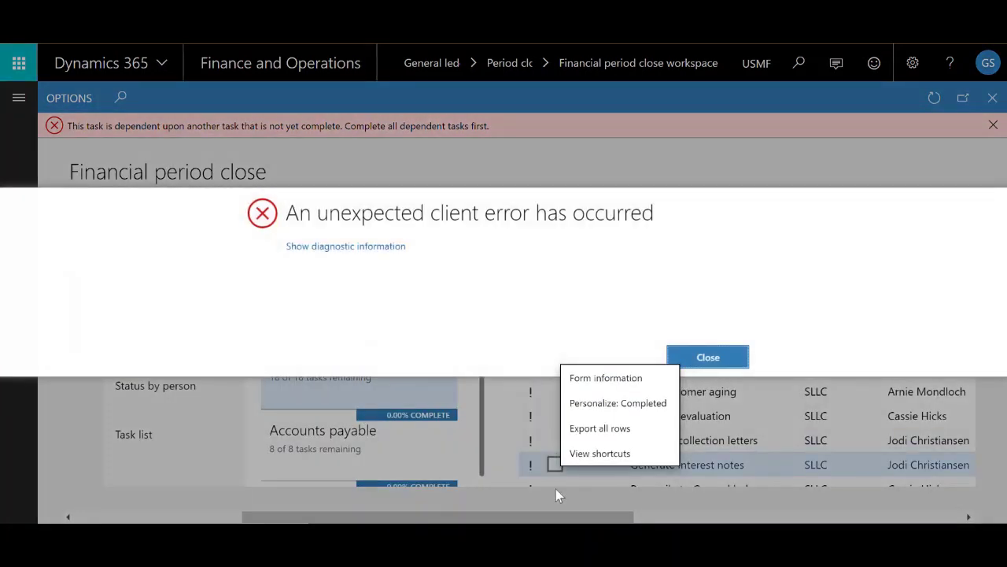
Dismiss the unexpected client error and the task dependency message in the Sep2018 financial period close workspace.
click(707, 355)
click(468, 499)
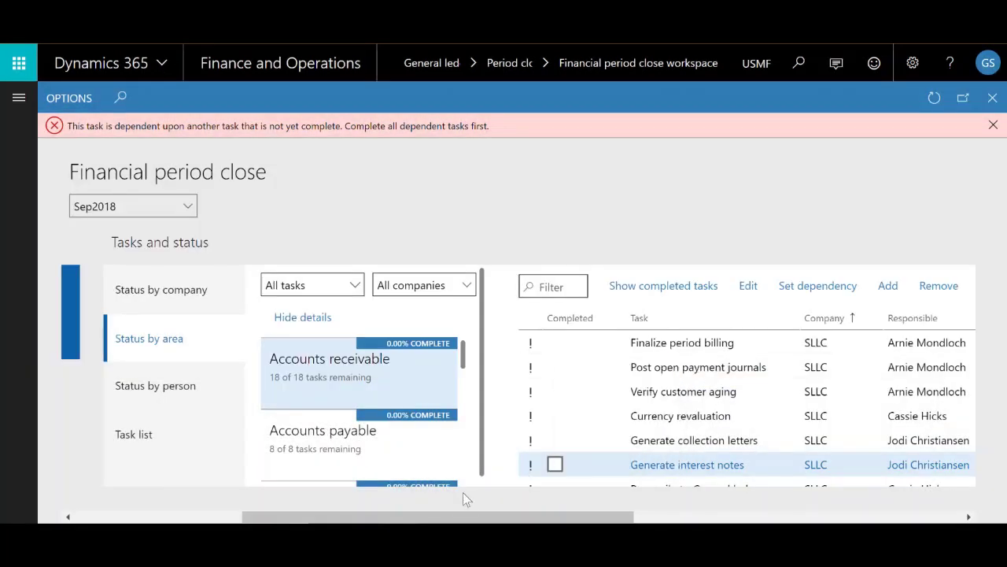
drag(479, 517, 655, 517)
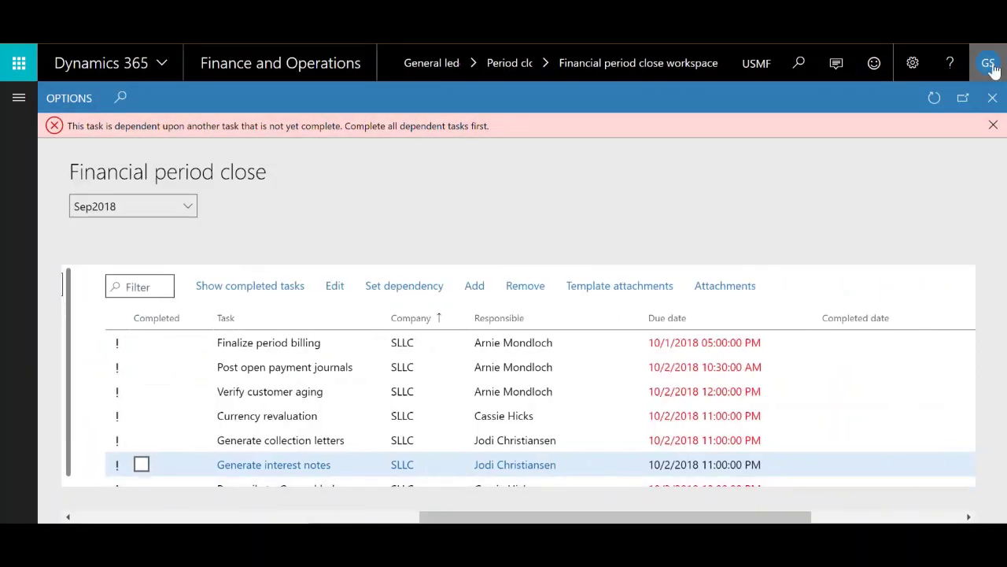
click(993, 125)
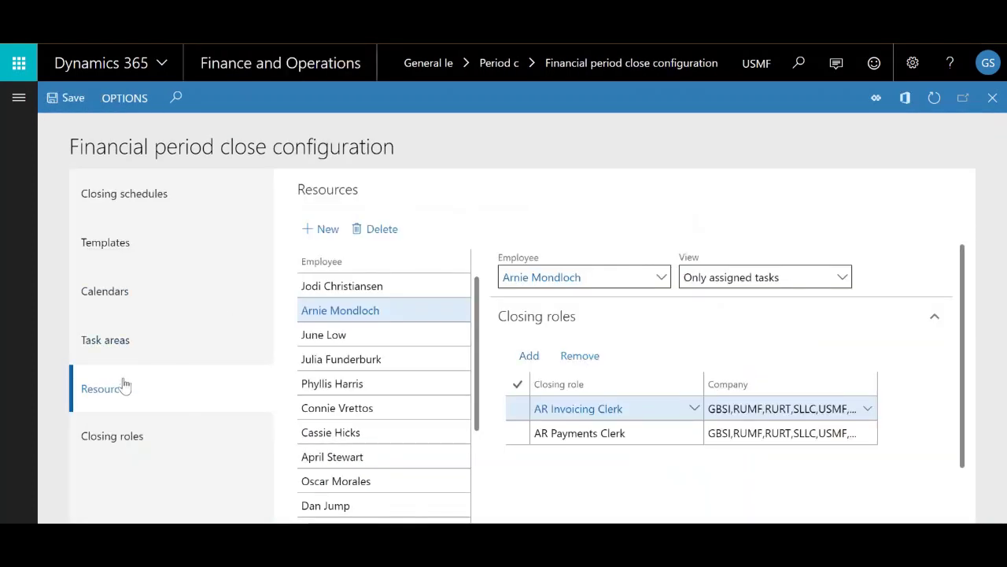
Review the task areas and their descriptions in the financial period close configuration.
click(152, 342)
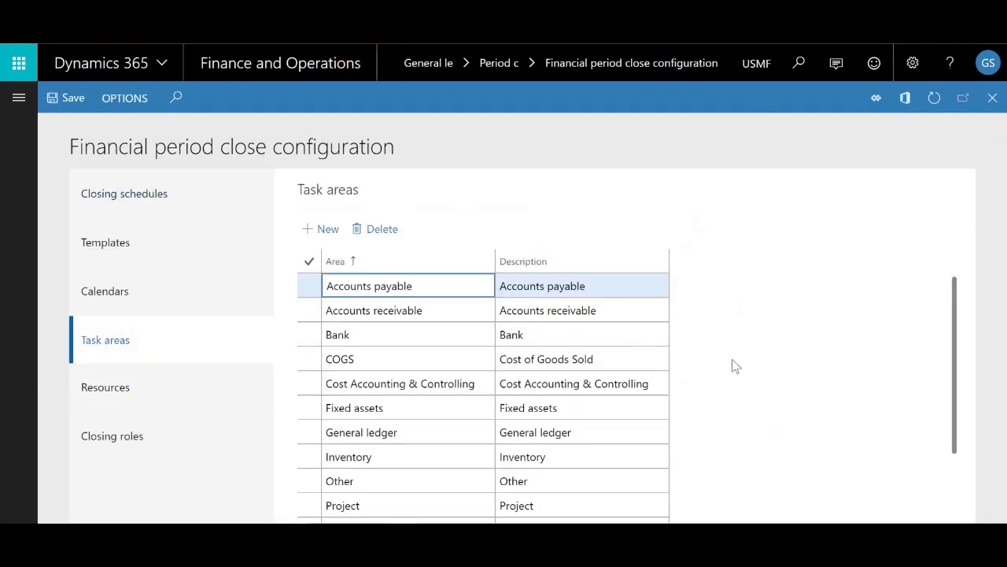
scroll(756, 445, down, 2)
scroll(787, 460, up, 3)
click(551, 477)
scroll(549, 473, down, 3)
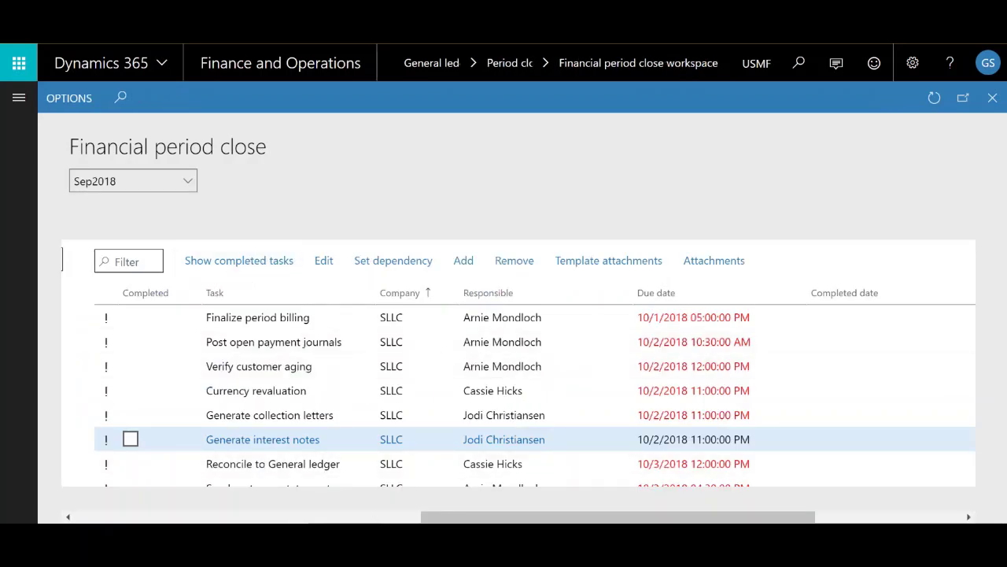
Examine the areas and their tasks under status by area in the Sep2018 workspace, dismissing the Skype notification.
drag(442, 521, 187, 438)
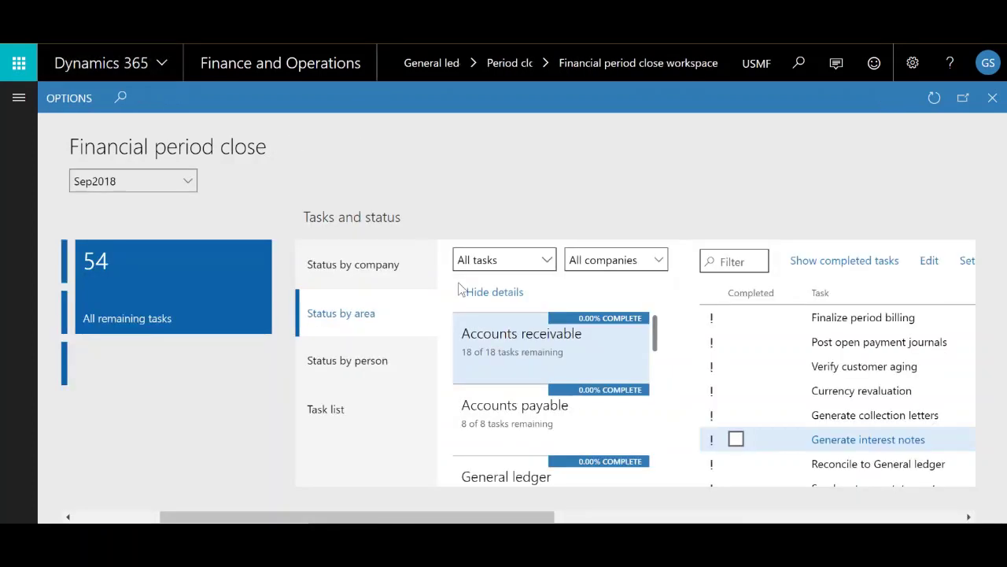
scroll(510, 392, right, 3)
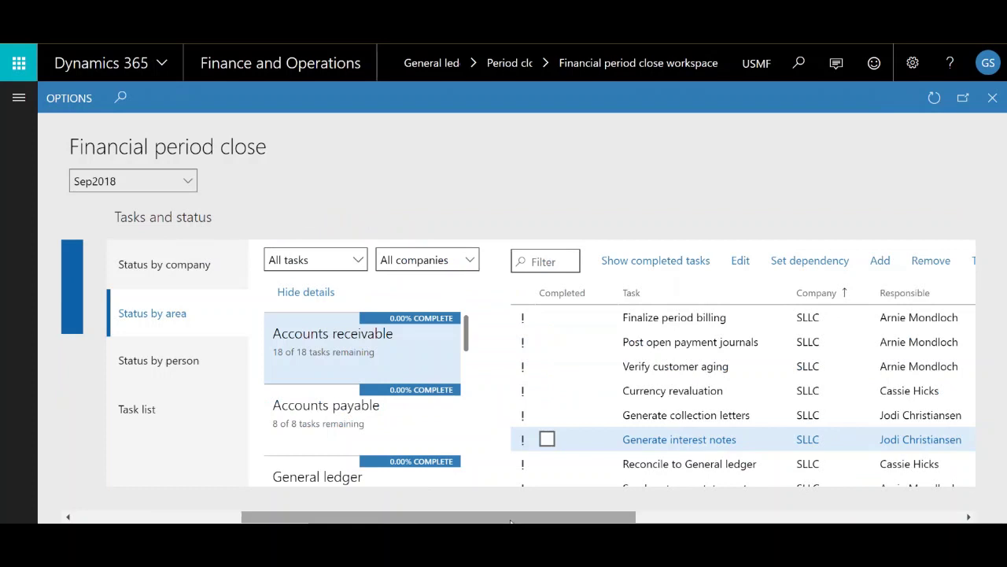
scroll(453, 472, down, 5)
scroll(453, 472, up, 5)
scroll(606, 409, down, 3)
scroll(607, 426, down, 1)
click(590, 437)
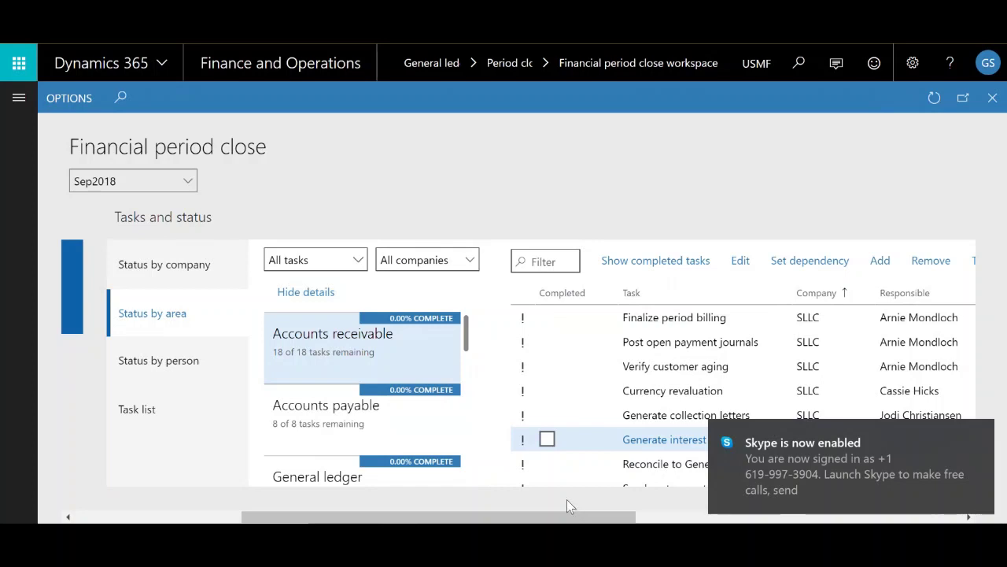
mouse_move(732, 453)
click(982, 435)
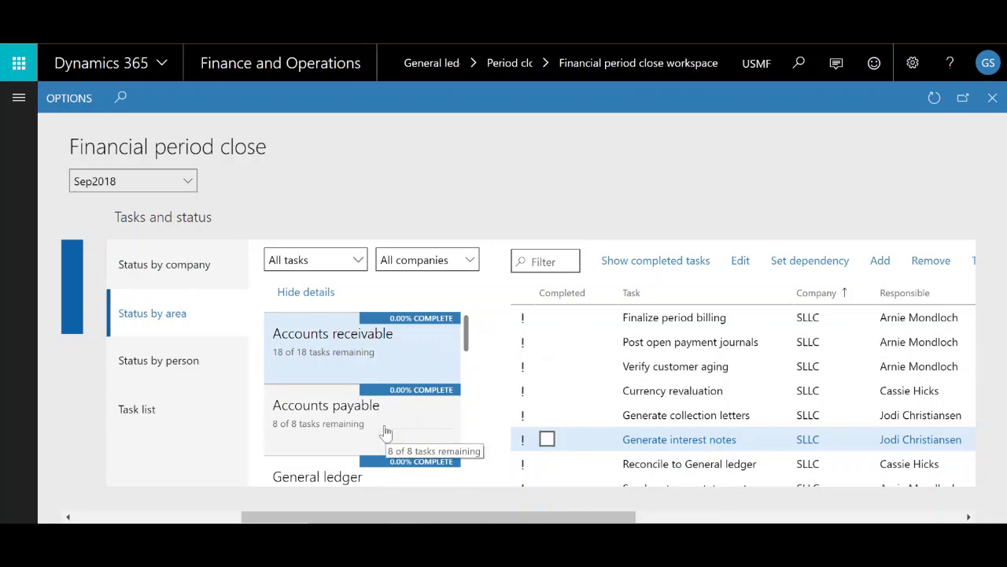
Check the full task list of the Sep2018 workspace and the Accounts payable tasks under status by area.
click(189, 424)
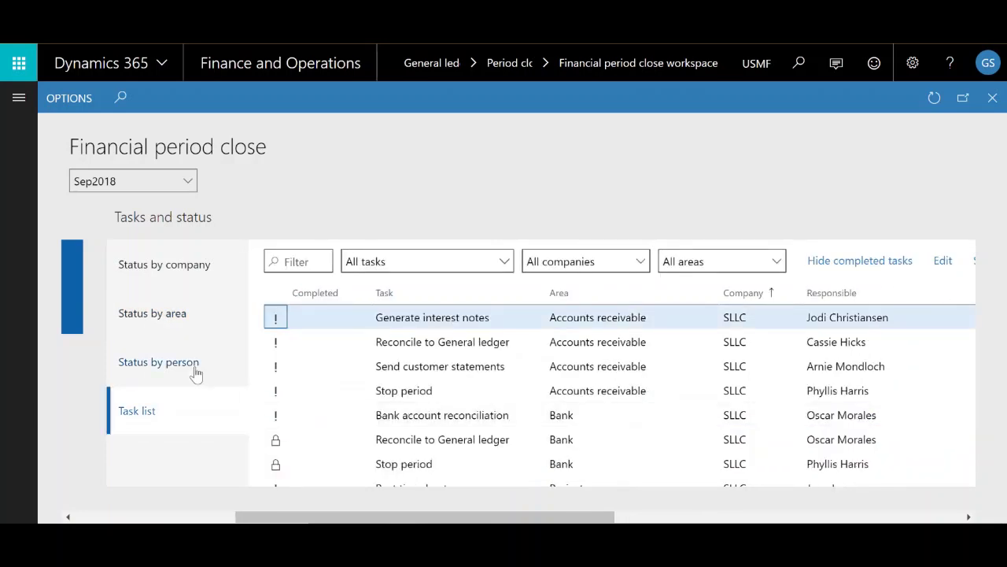
click(174, 315)
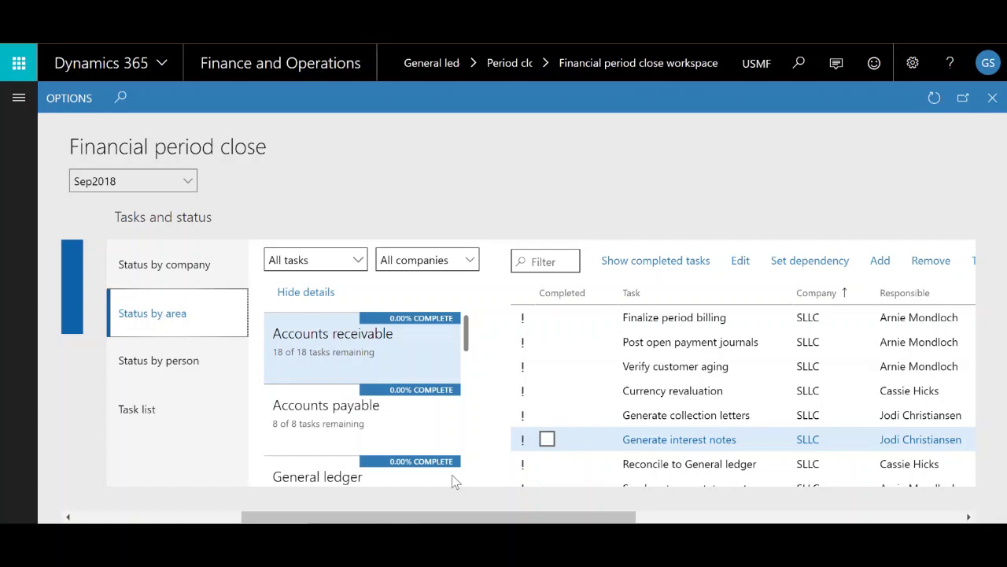
click(399, 432)
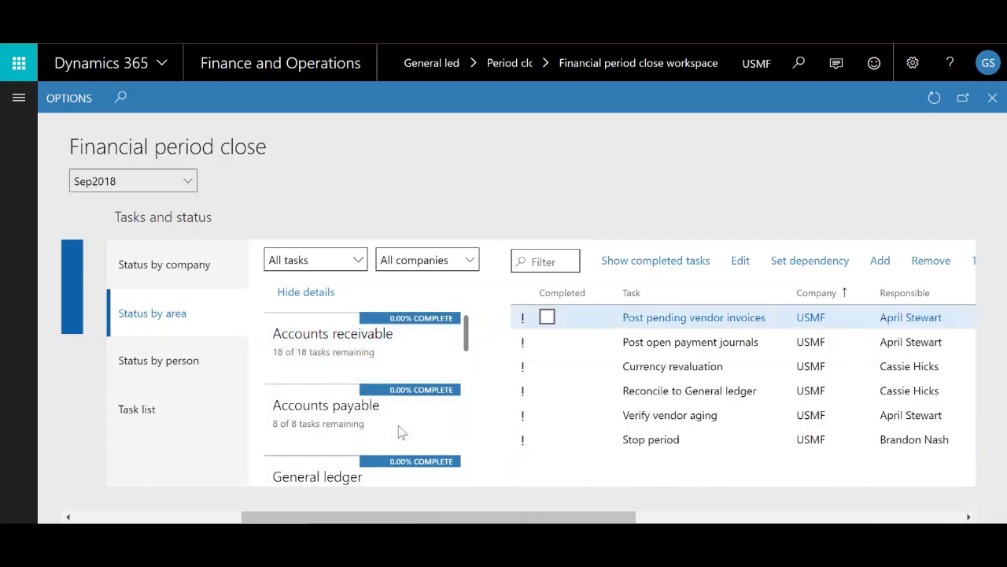
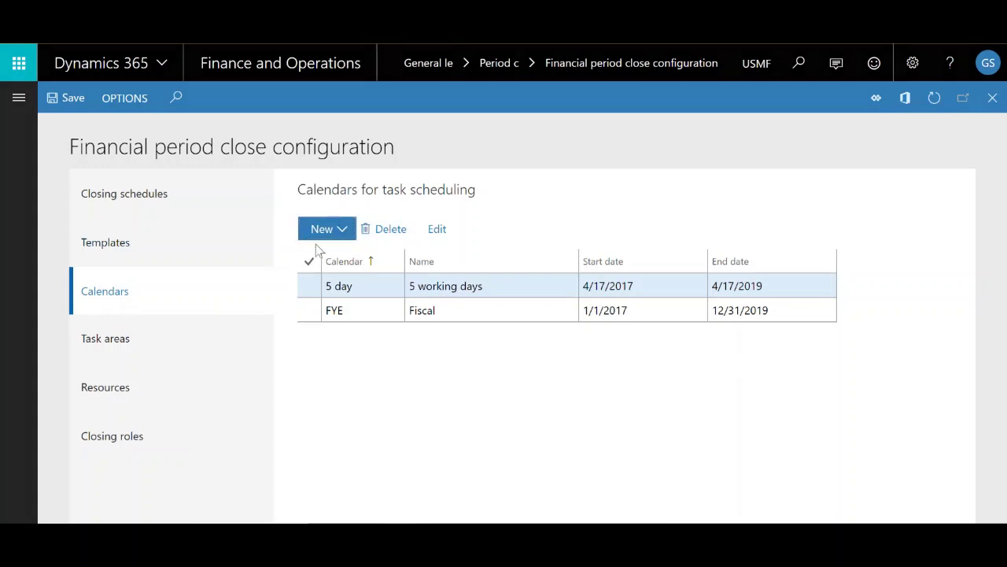
Start a new task scheduling calendar with 6 Day as the calendar and 6 Day Work Week as its name.
key(Escape)
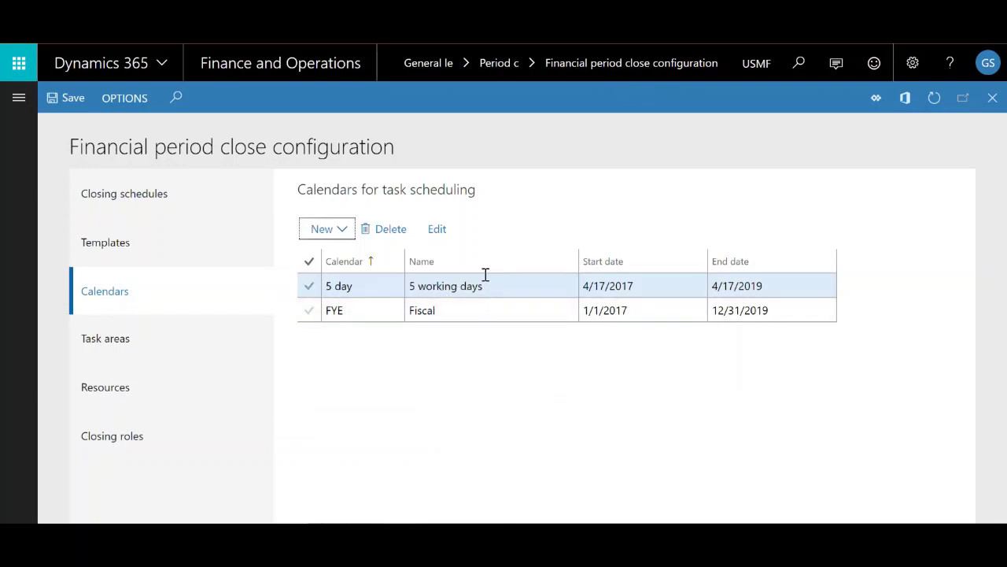
click(385, 424)
click(346, 232)
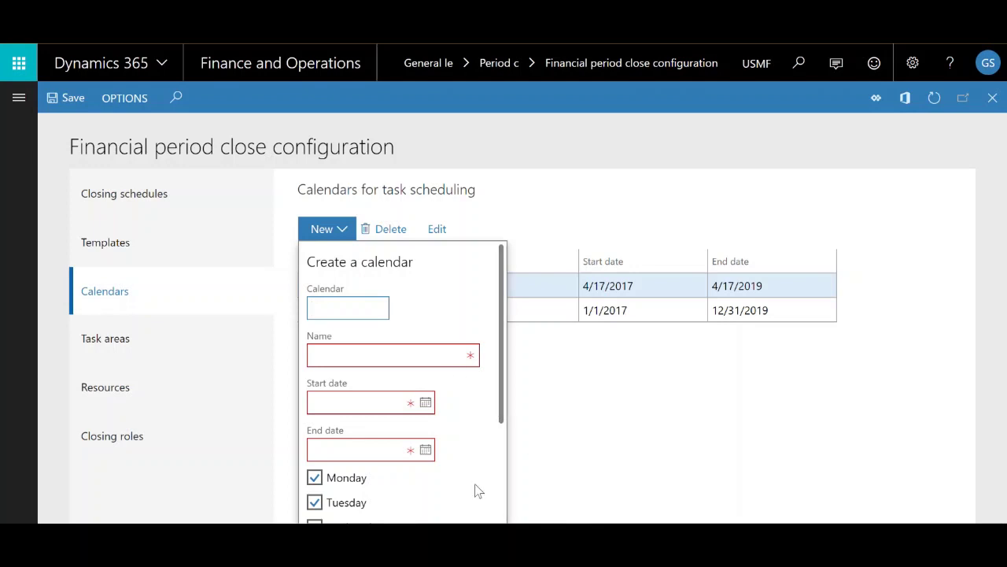
scroll(445, 422, down, 2)
scroll(469, 421, up, 2)
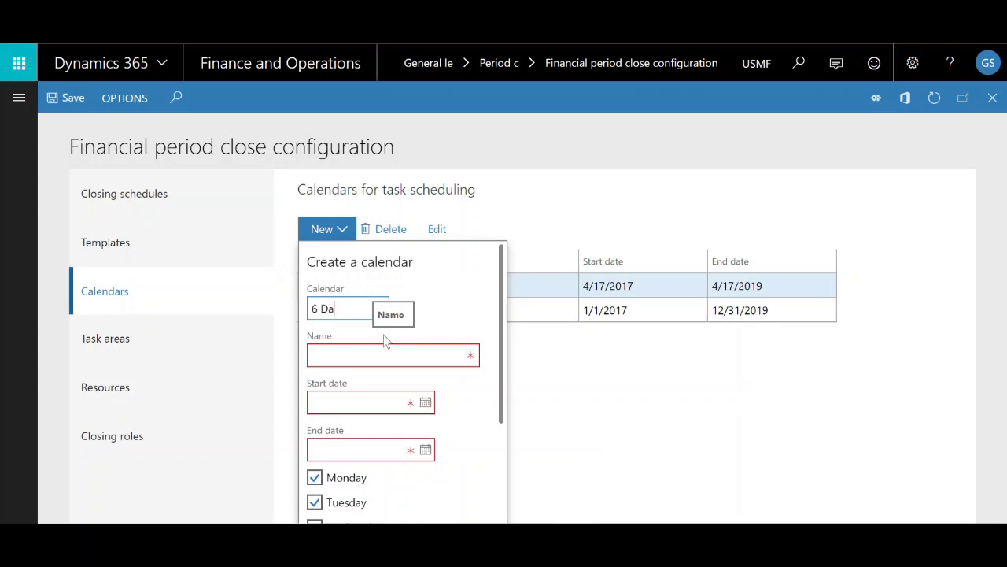
key(Tab)
text(6)
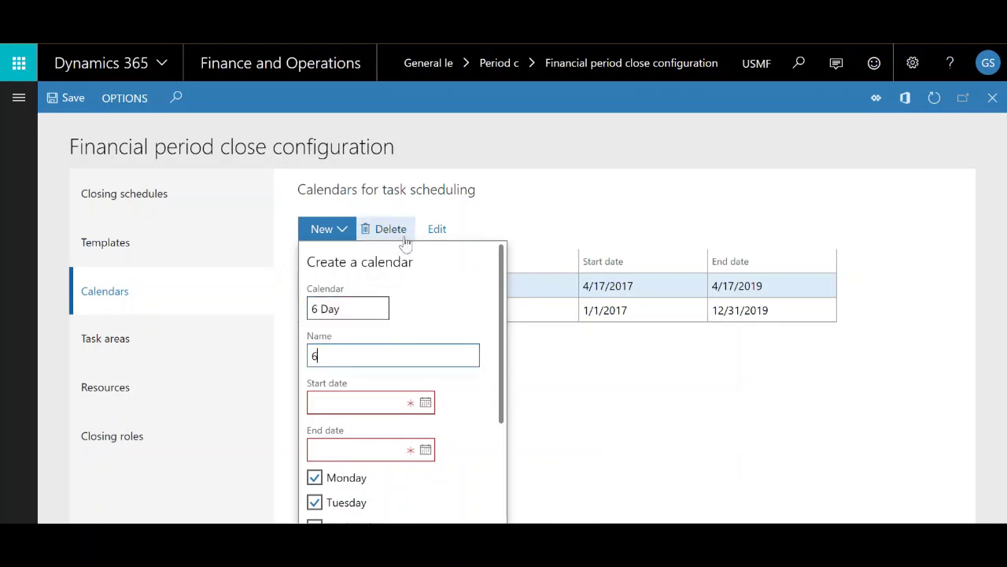
text( Day Work Week)
key(Tab)
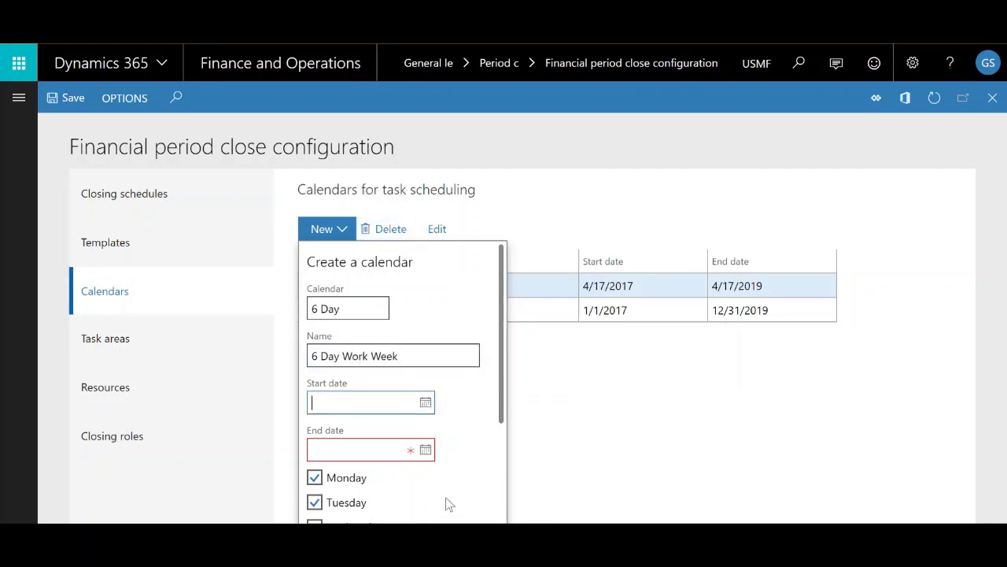
Create the new calendar running from 1/1/2018 to 12/31/2018, with Saturday added to the working days.
text(1/1/2018)
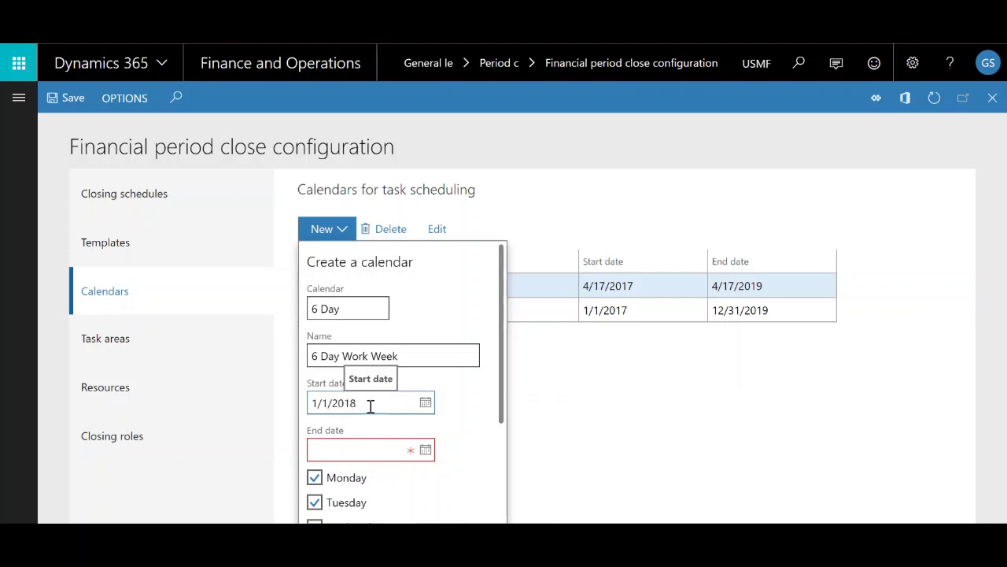
key(Tab)
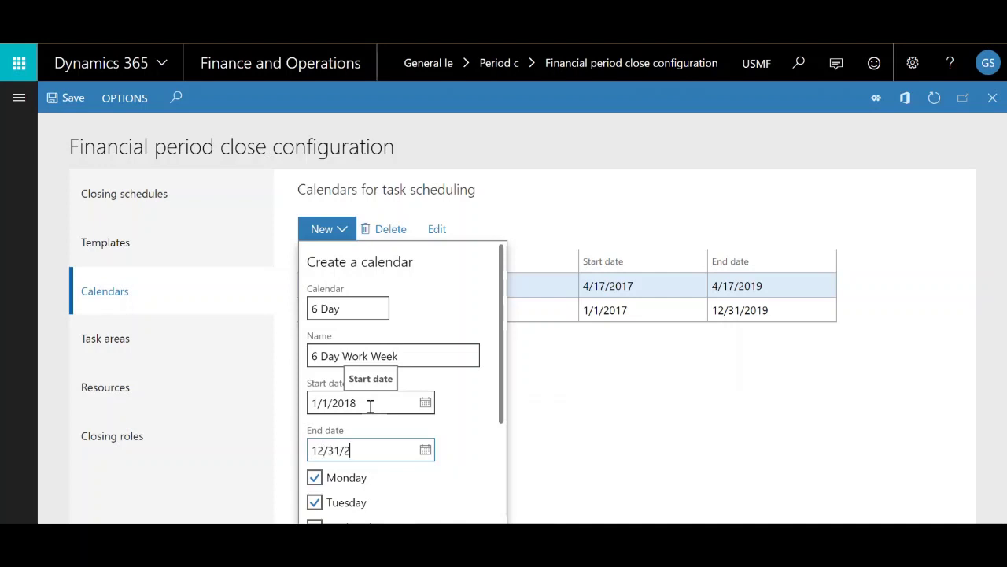
key(Tab)
scroll(464, 434, down, 2)
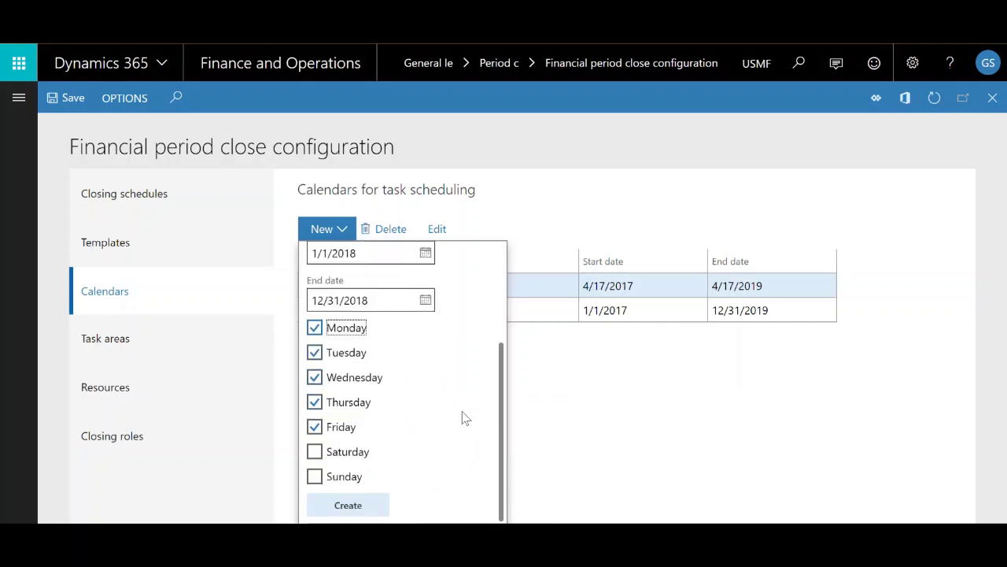
click(348, 452)
click(349, 505)
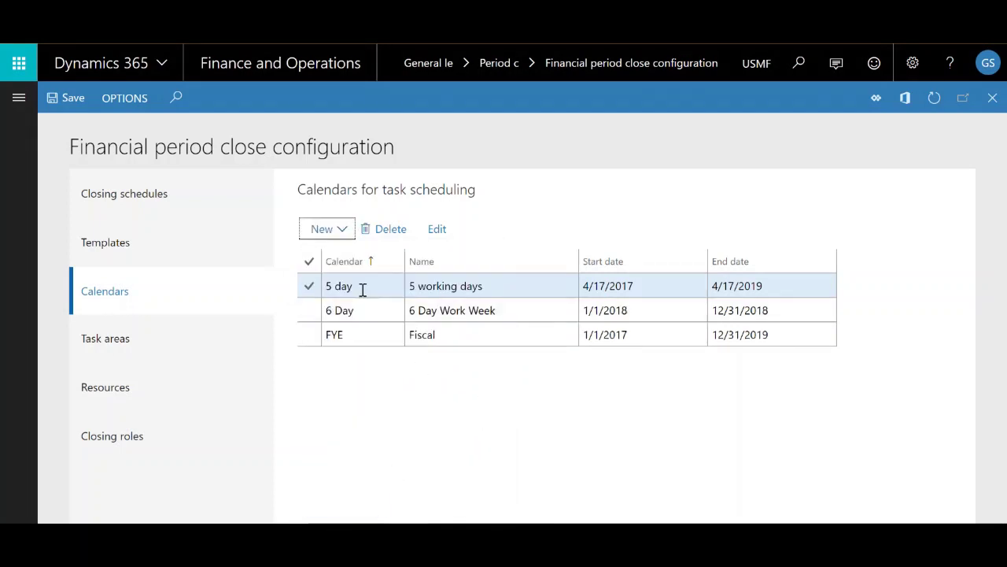
Check the individual dates and working day settings of the 6 Day calendar, leaving without changes.
click(397, 317)
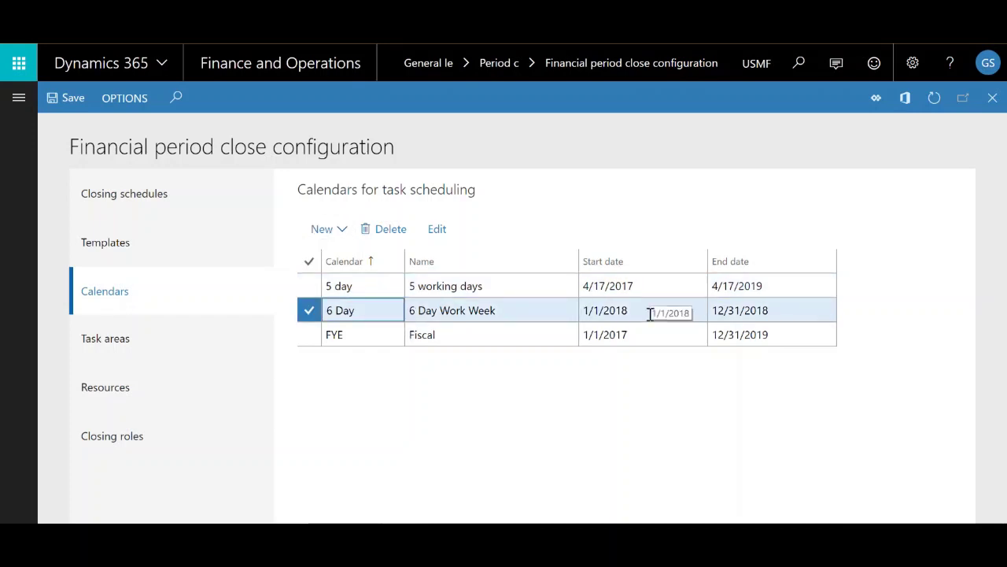
click(433, 229)
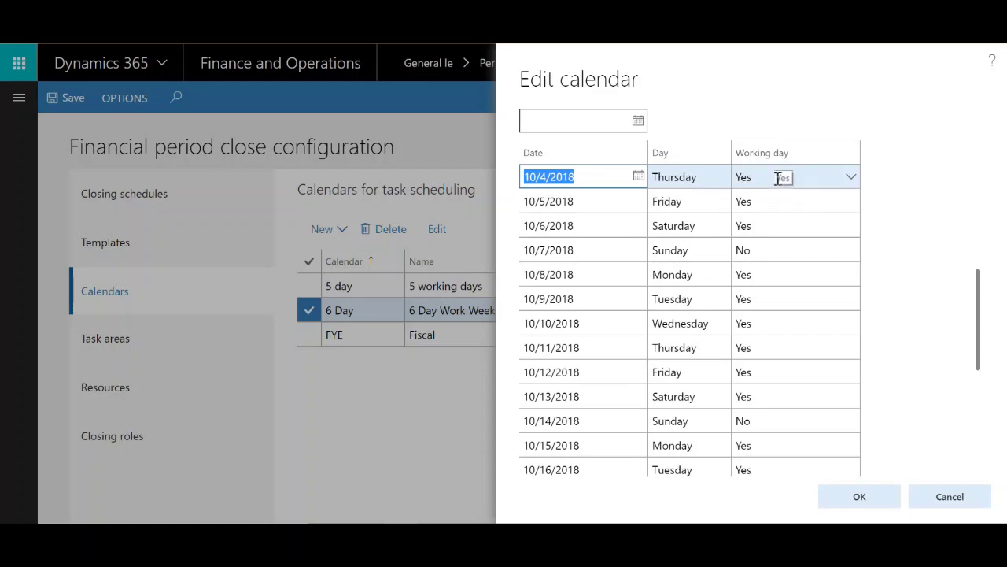
click(924, 500)
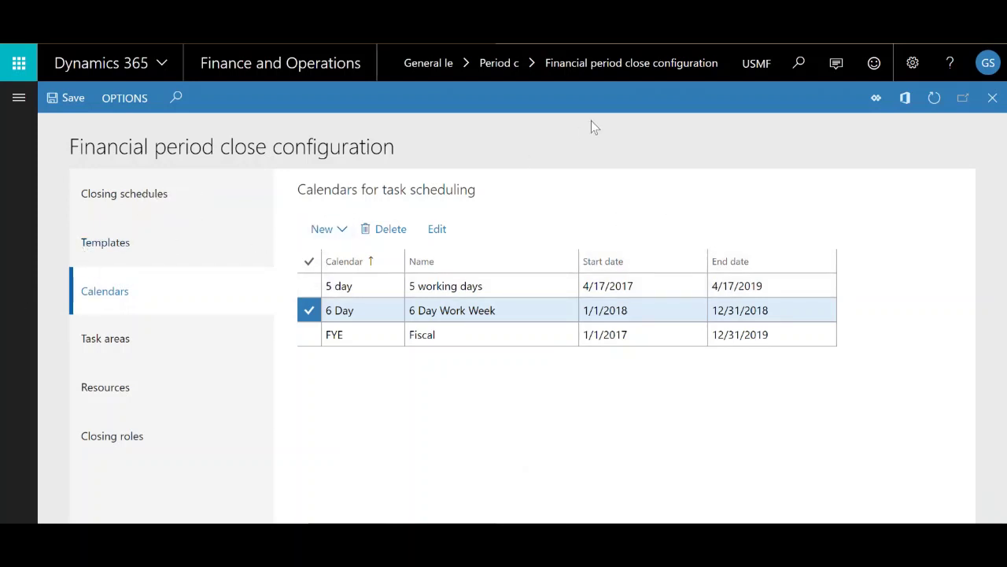
Review the areas and tasks of the Example Month End template in the period close configuration.
click(122, 245)
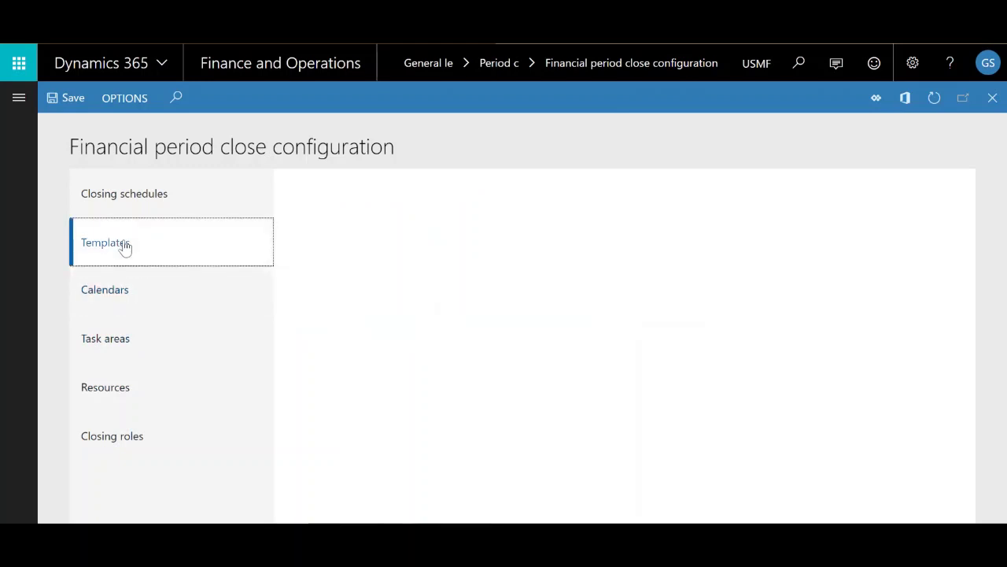
scroll(599, 472, down, 3)
scroll(551, 496, up, 3)
mouse_move(411, 520)
mouse_down()
mouse_move(777, 522)
mouse_move(445, 521)
mouse_move(347, 504)
mouse_move(716, 510)
mouse_move(411, 510)
mouse_up()
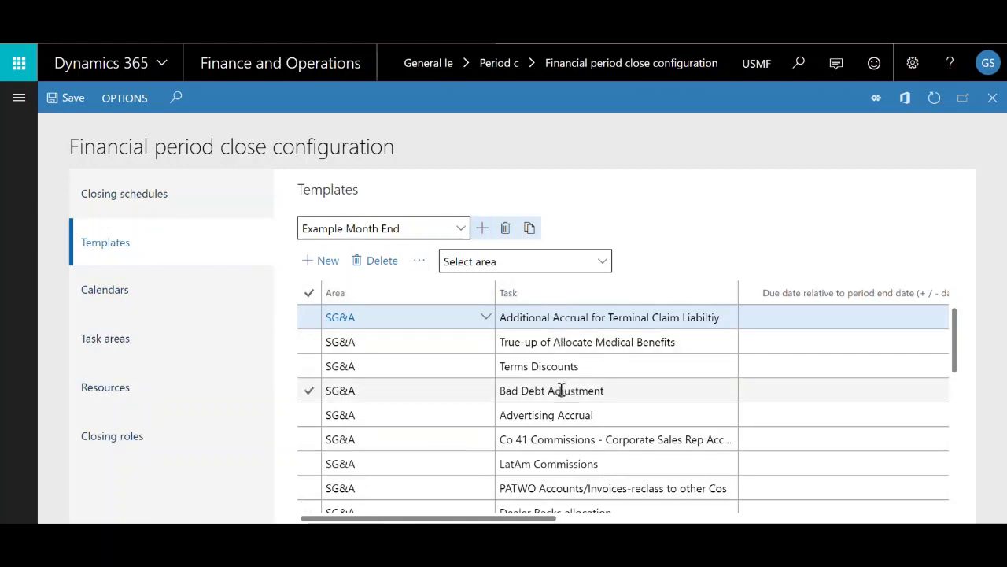
Examine the Month end template's tasks with their due dates relative to period end, due times, closing roles and companies.
click(444, 232)
click(462, 233)
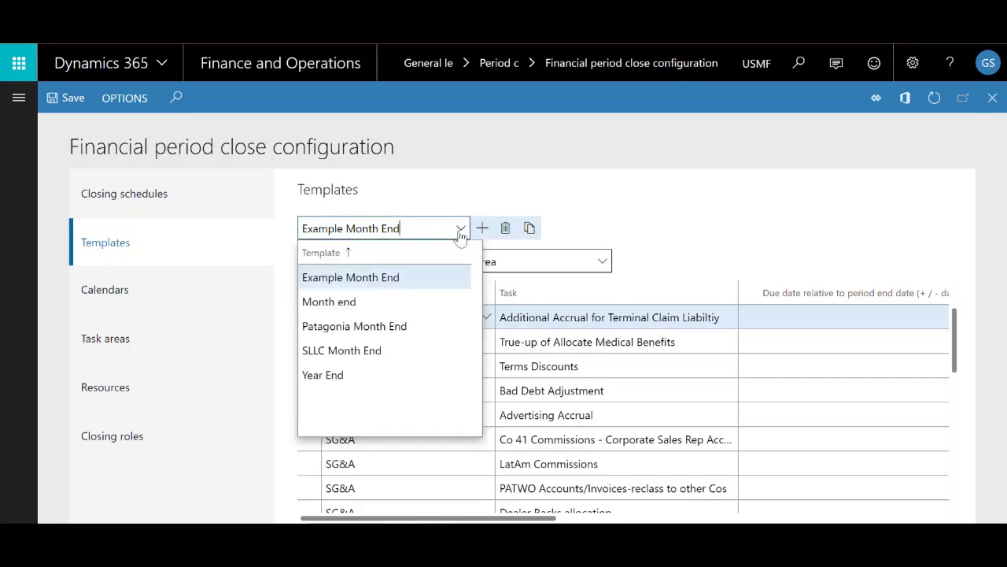
click(358, 297)
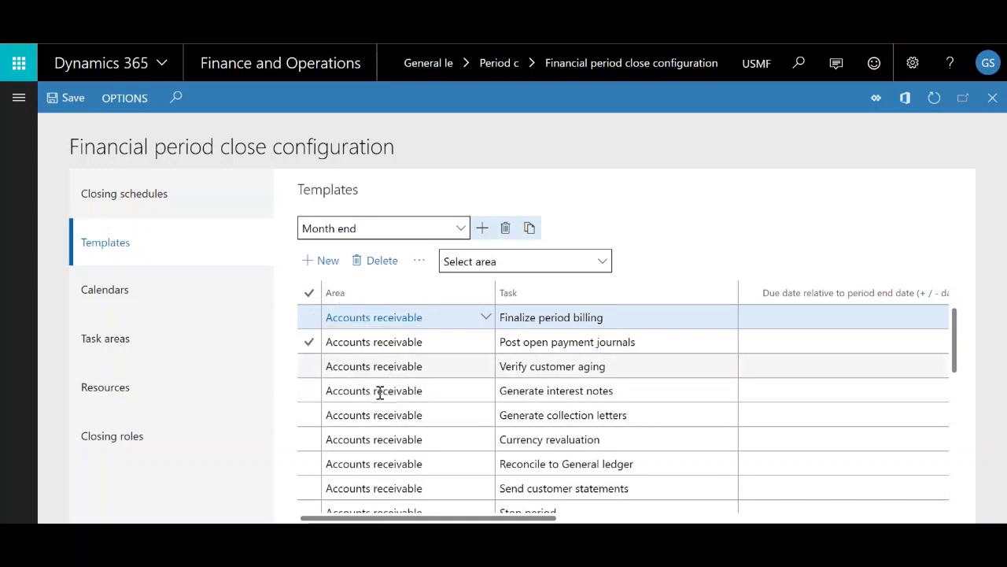
drag(358, 519, 411, 519)
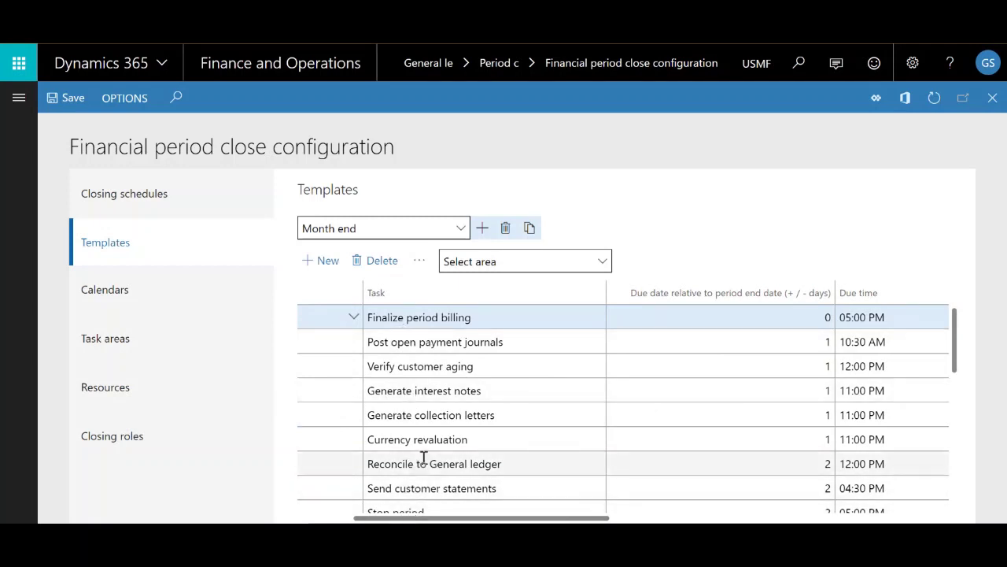
scroll(424, 457, down, 10)
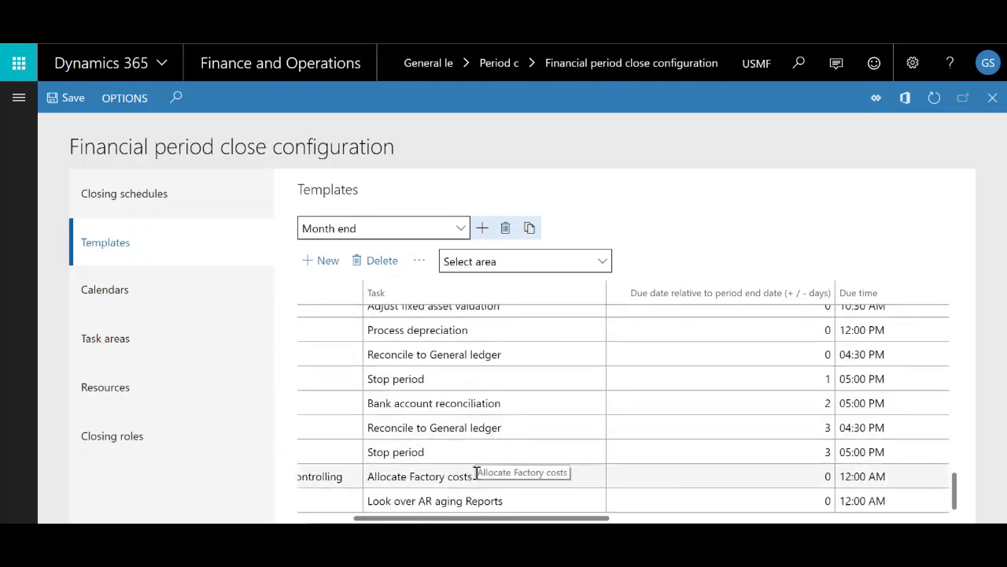
scroll(475, 471, up, 10)
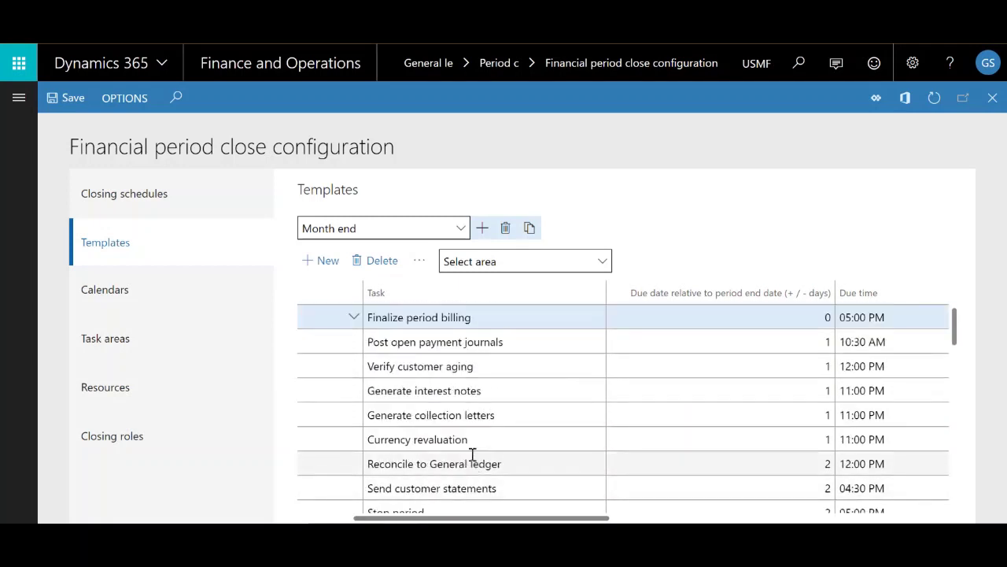
drag(561, 520, 657, 519)
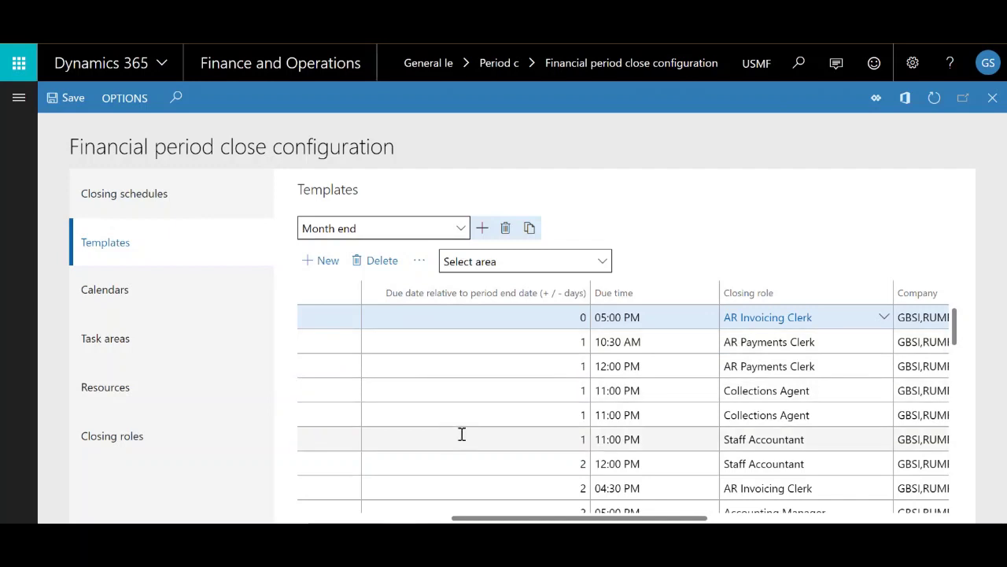
drag(659, 519, 577, 520)
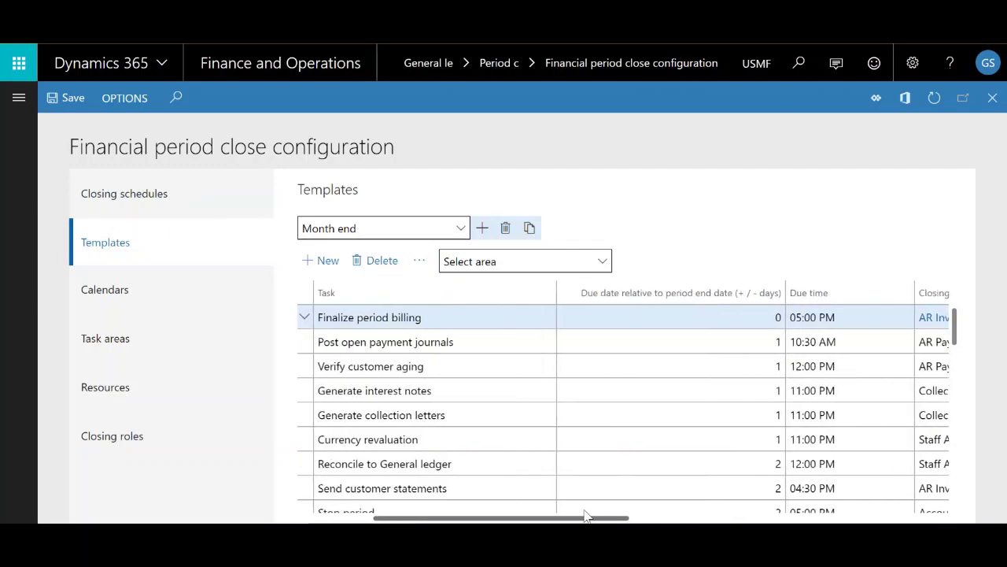
click(688, 316)
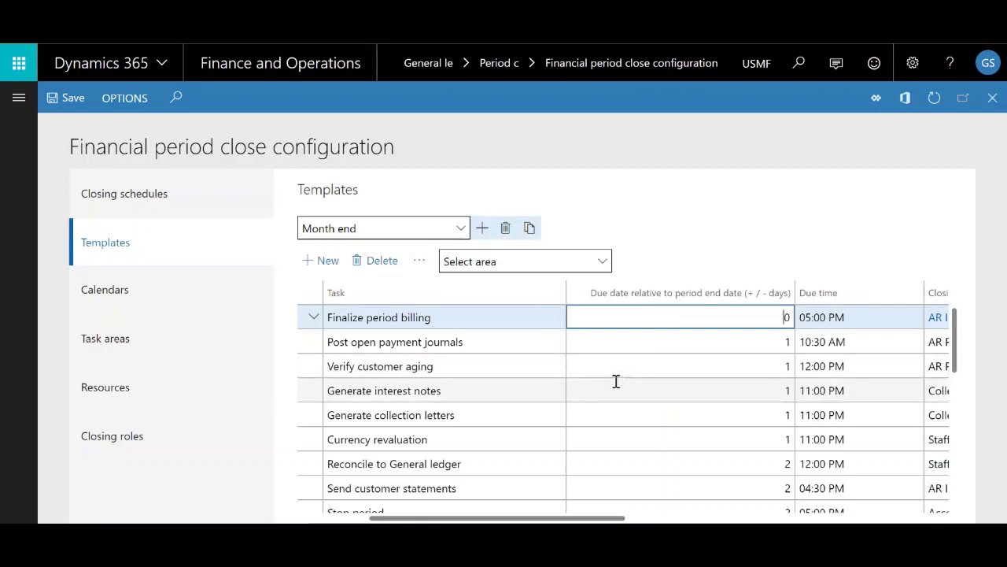
Examine the due dates relative to period end for the Month end template's tasks, starting from Finalize period billing.
click(729, 337)
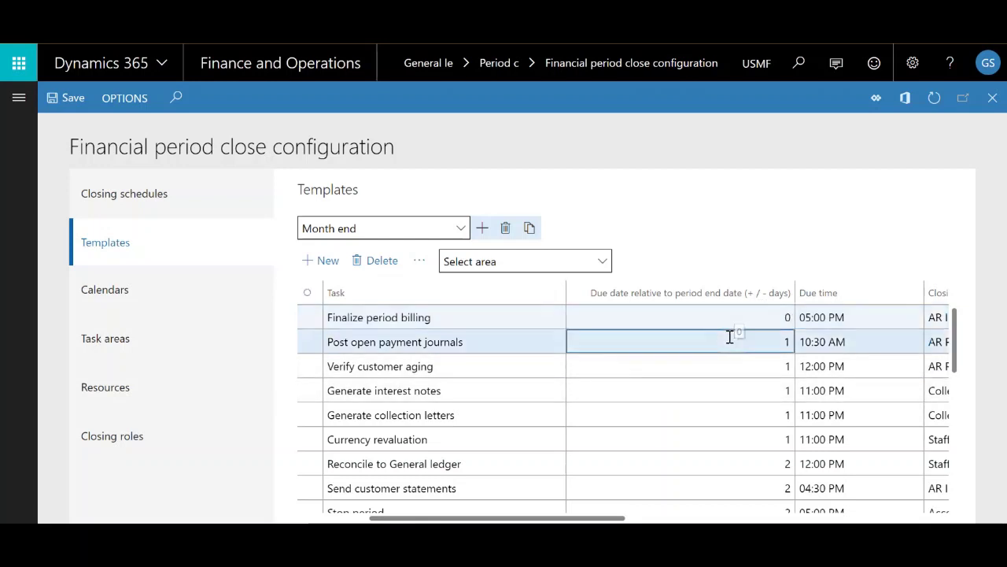
click(760, 319)
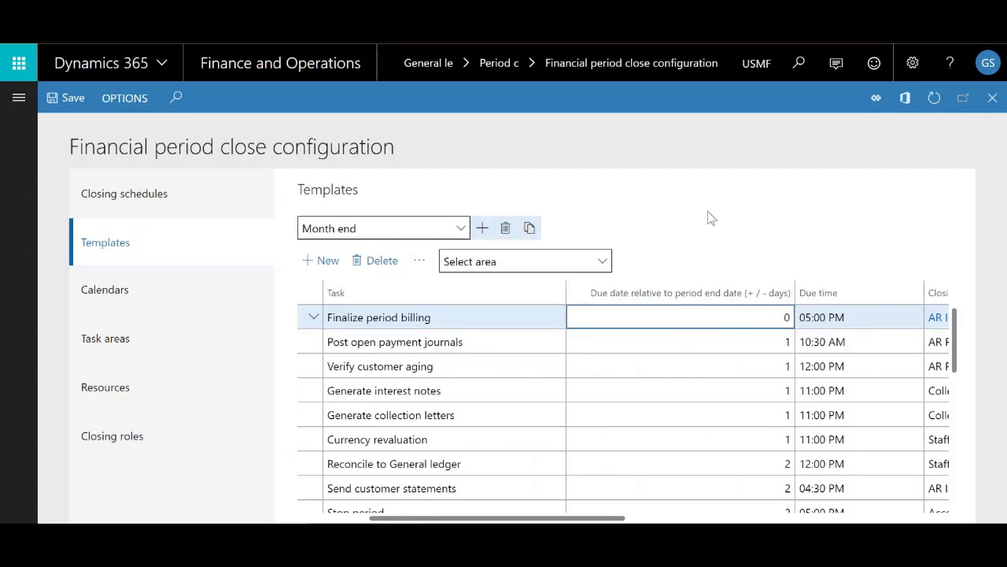
click(674, 127)
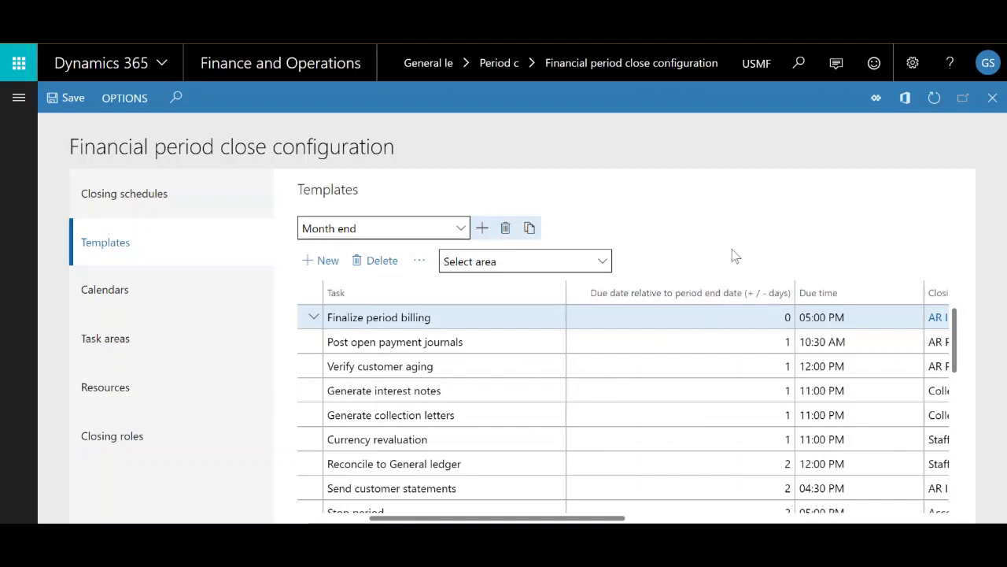
click(769, 315)
key(Down)
key(Down)
key(Down)
key(Down)
key(Down)
key(Down)
key(Down)
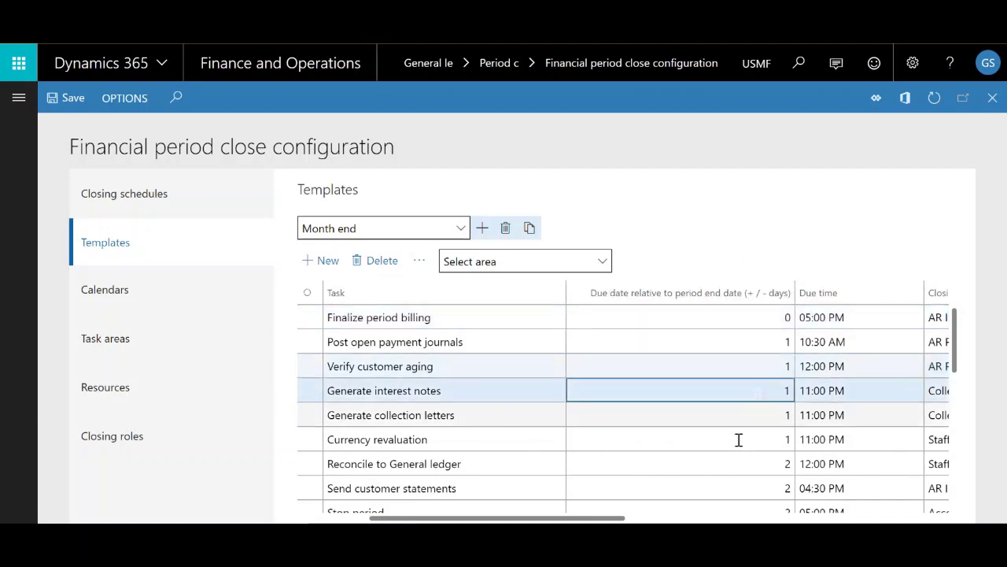
click(727, 341)
click(731, 319)
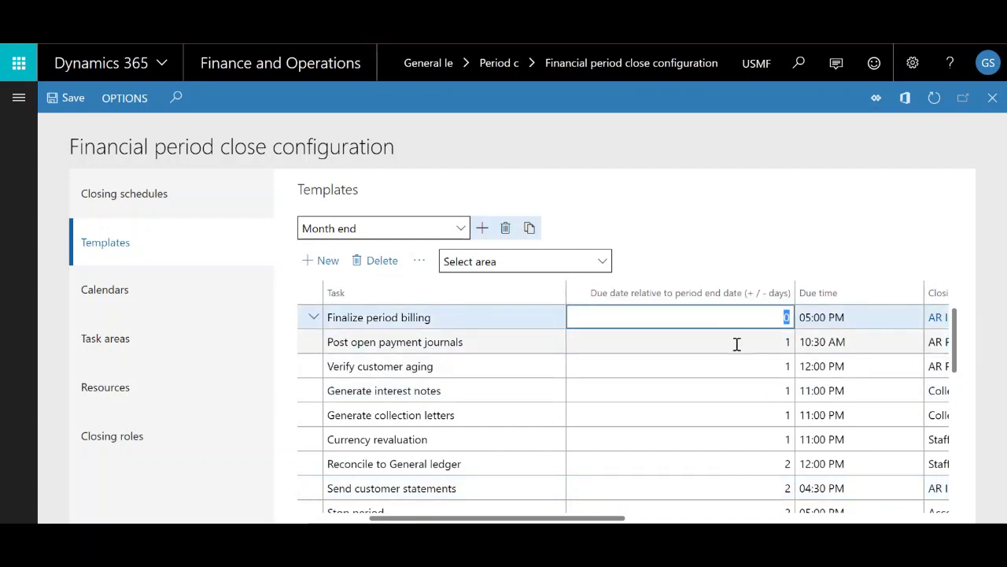
Review the due times, closing roles, companies, task links and dependency settings of the Month end template's tasks.
drag(550, 520, 578, 519)
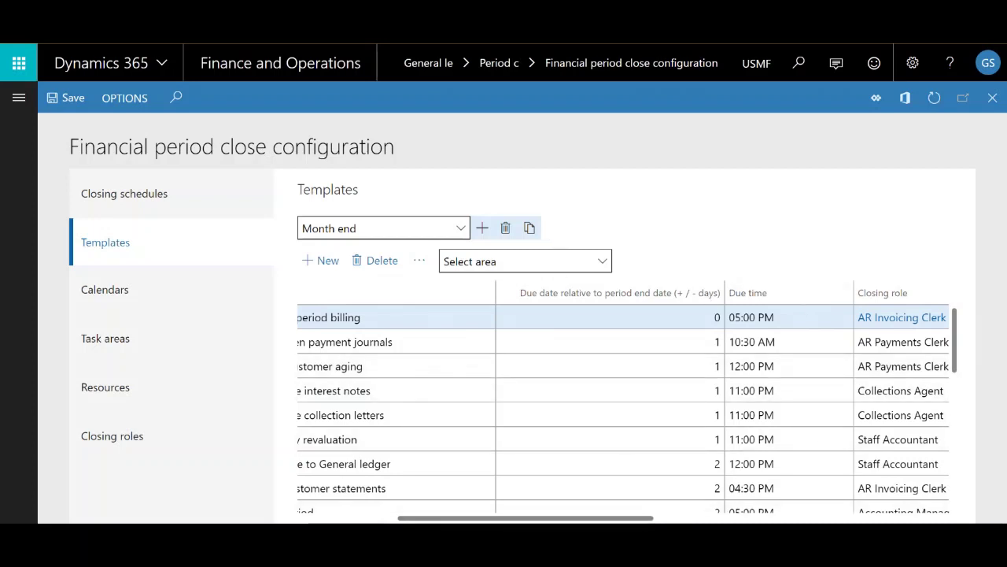
drag(642, 519, 621, 517)
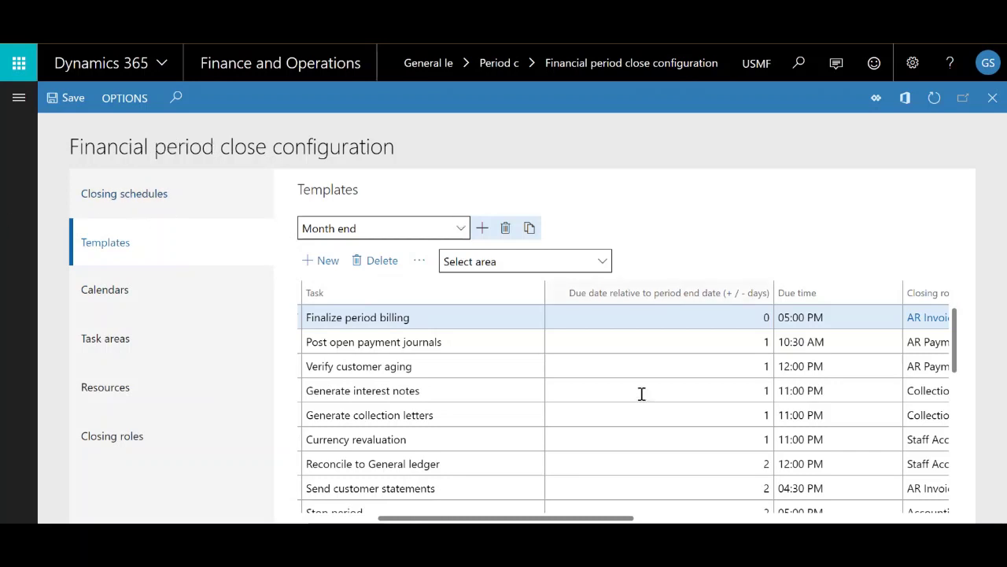
scroll(614, 354, right, 3)
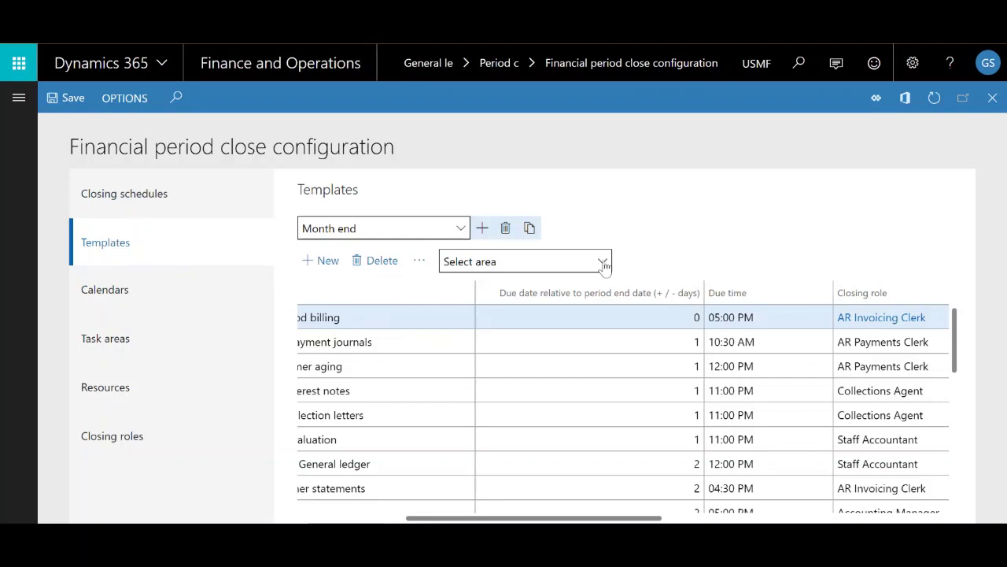
drag(743, 246, 803, 518)
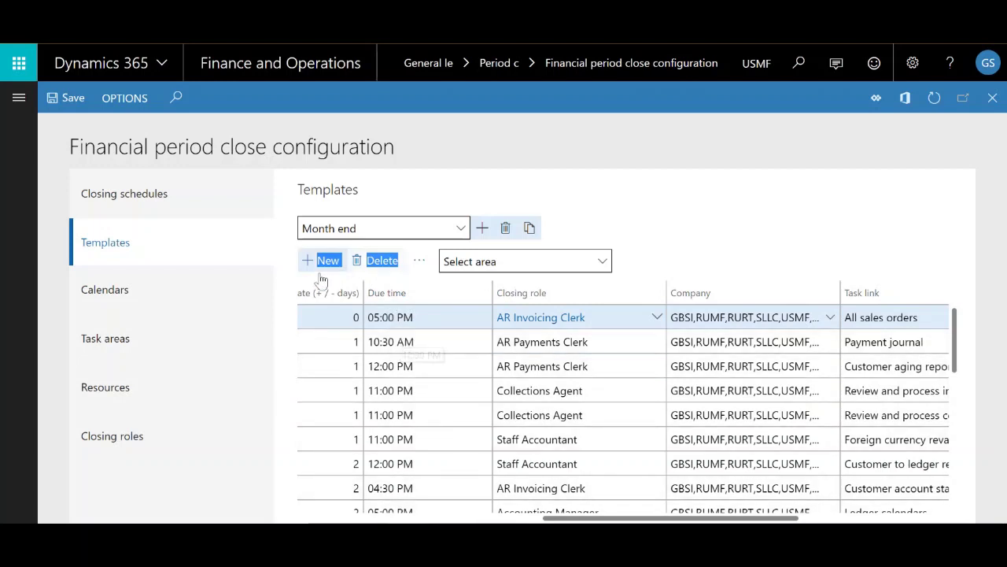
click(620, 203)
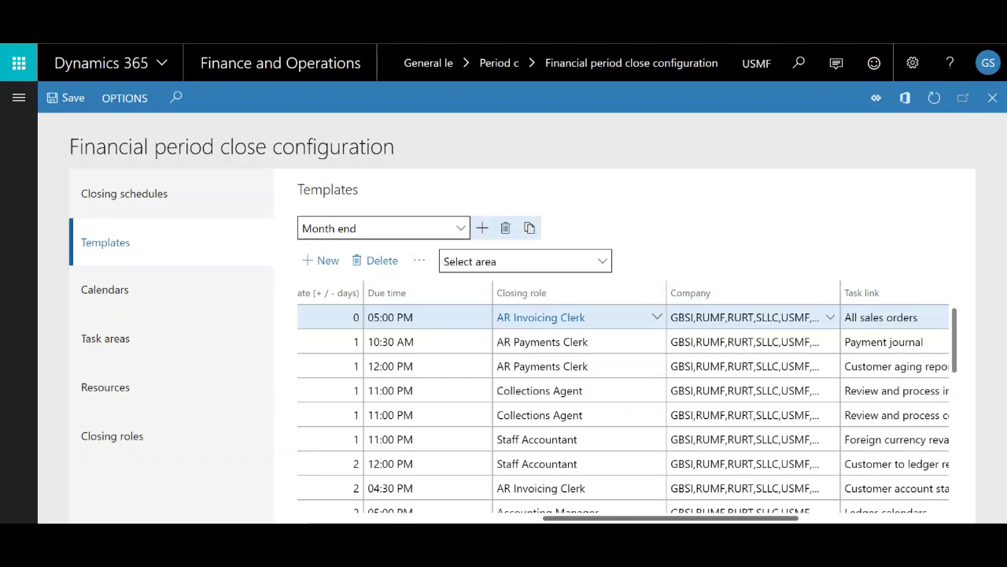
scroll(871, 445, right, 4)
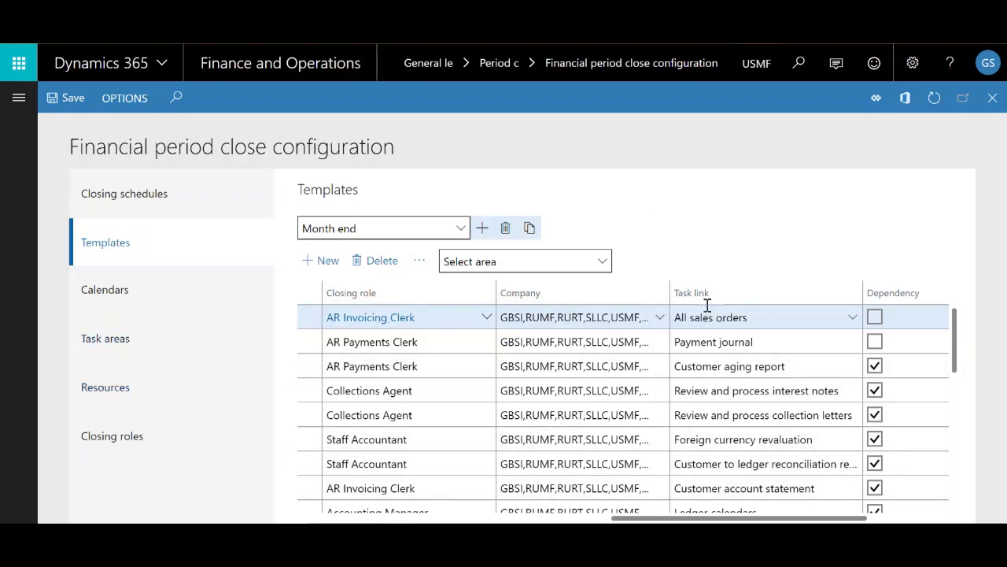
drag(730, 519, 808, 520)
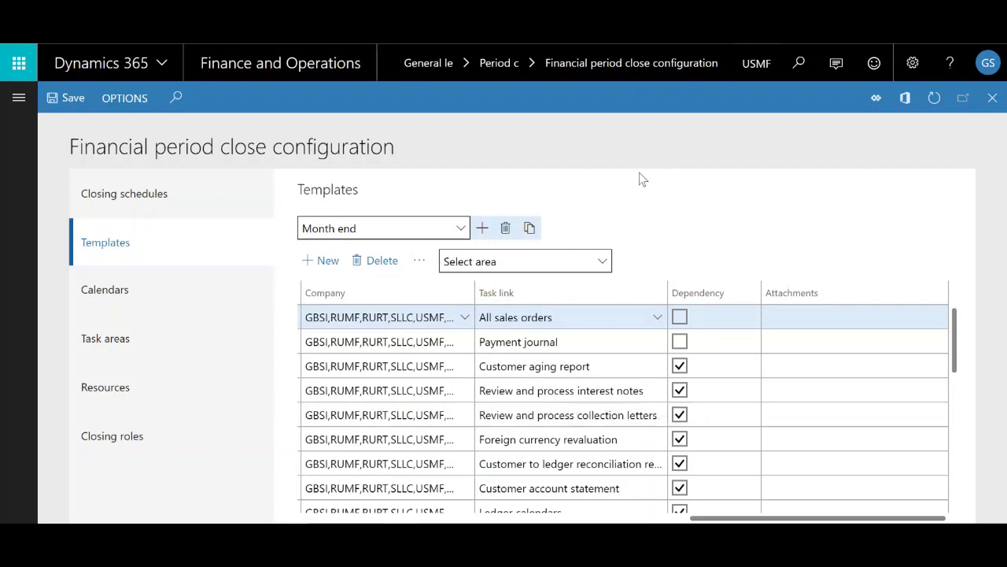
Look through the menu items available as task link for the Finalize period billing task, keeping the existing link.
click(658, 317)
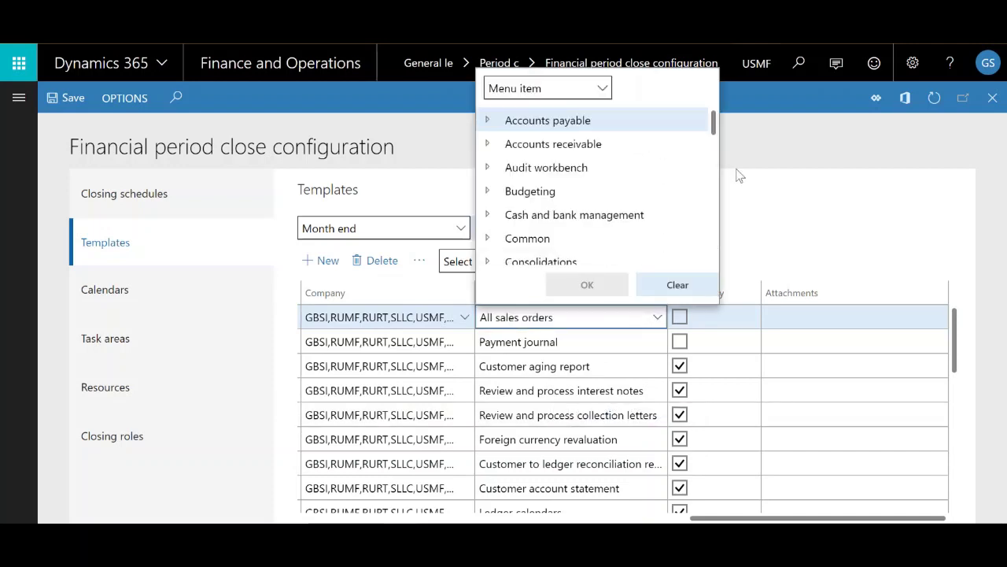
scroll(567, 224, down, 3)
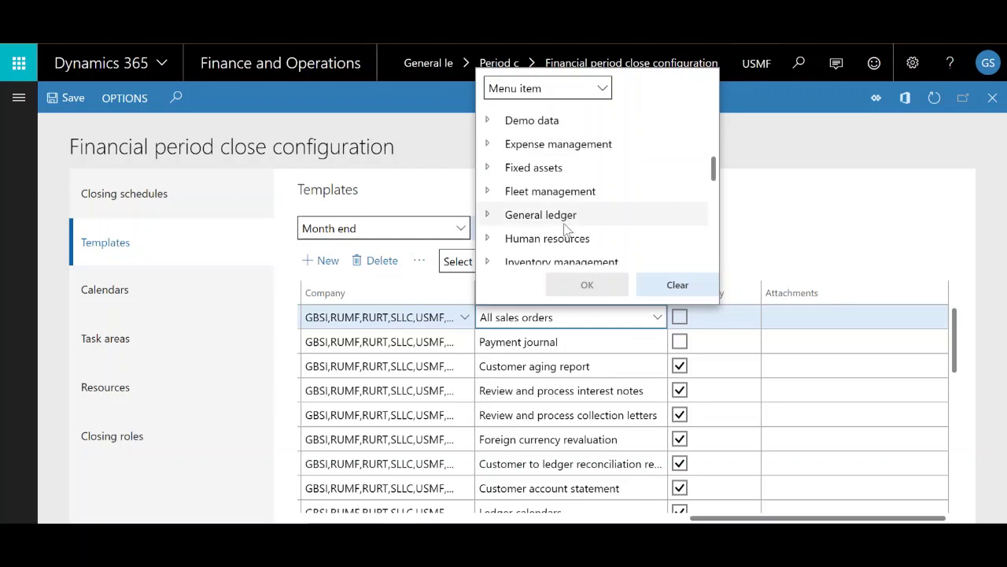
scroll(590, 261, up, 1)
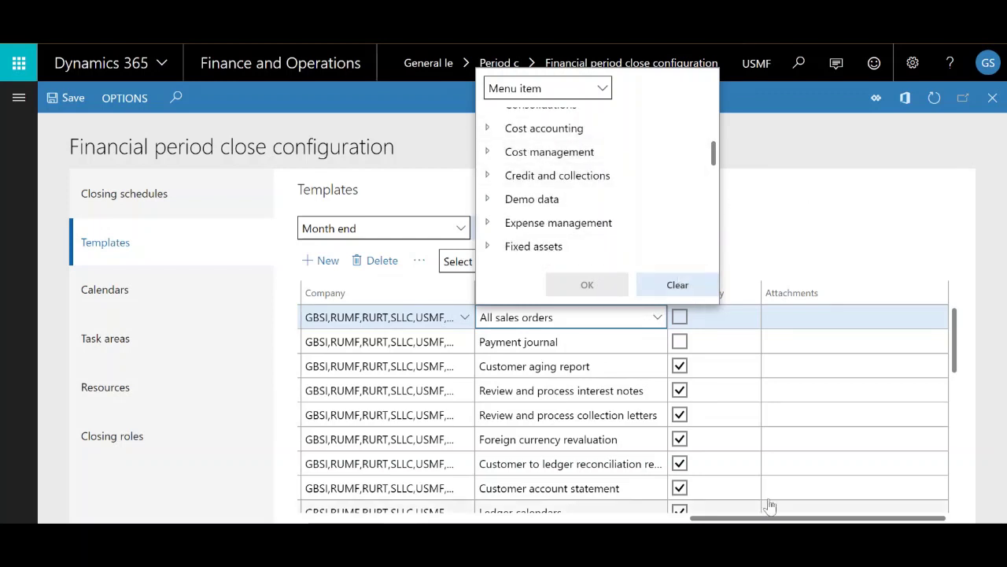
click(824, 166)
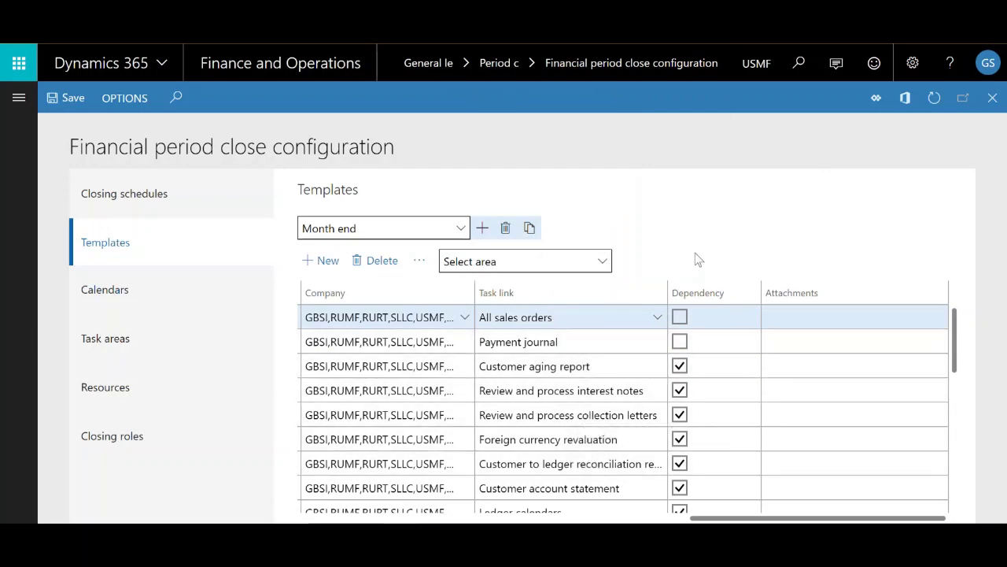
Explore the dependency options for Finalize period billing, trying out Accounts receivable tasks, and leave without setting a dependency.
click(418, 260)
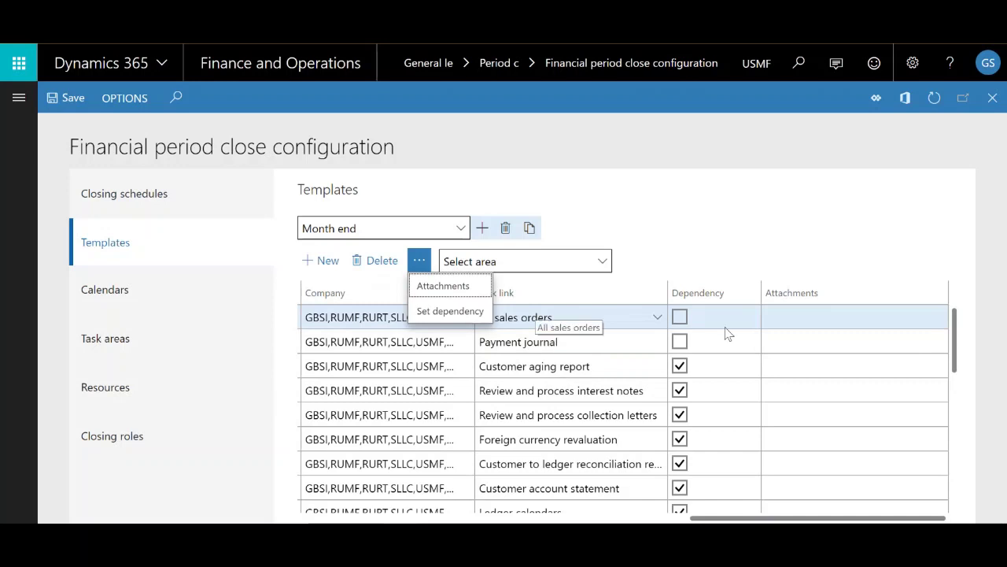
click(421, 315)
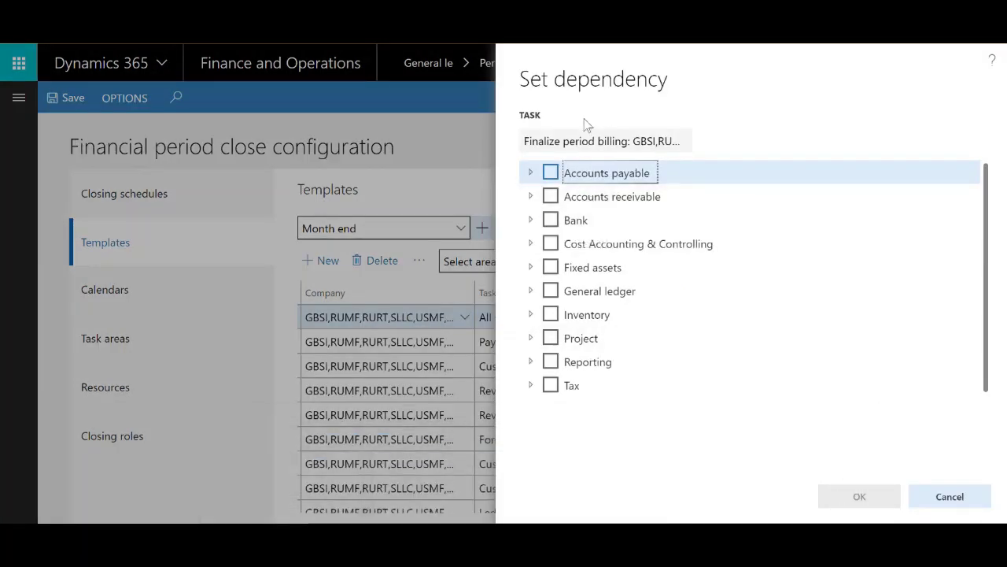
click(580, 460)
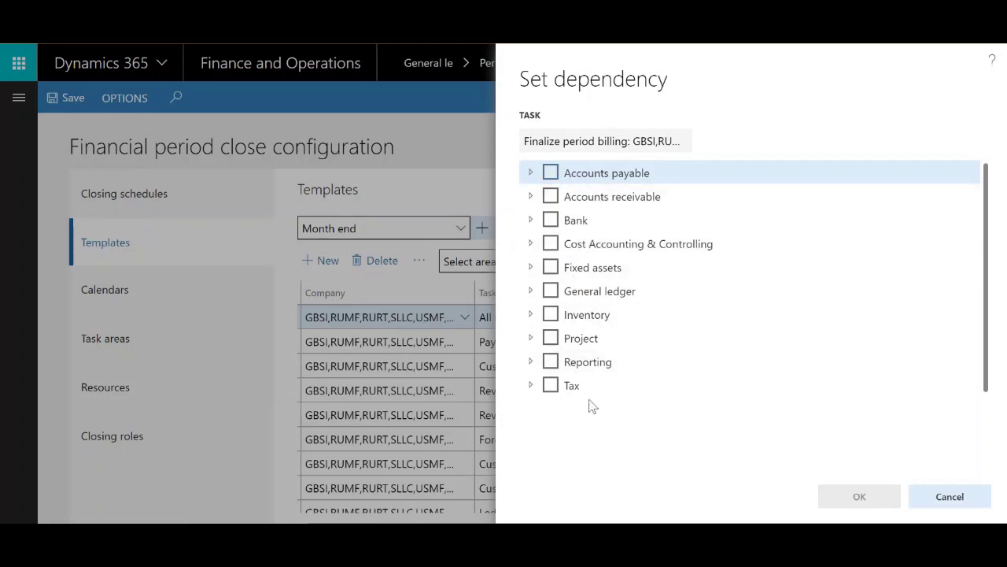
click(531, 196)
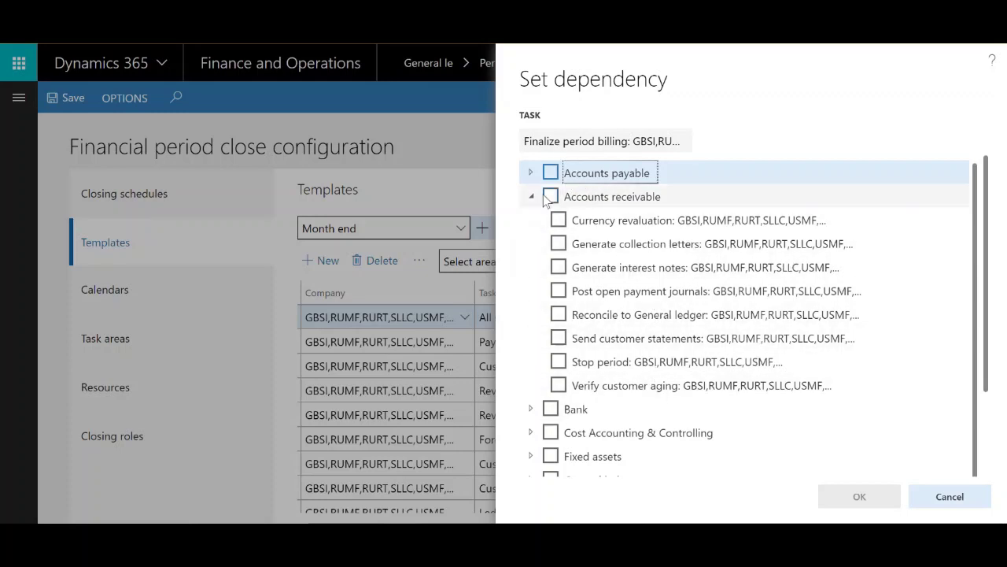
click(558, 244)
click(560, 265)
click(560, 266)
click(558, 287)
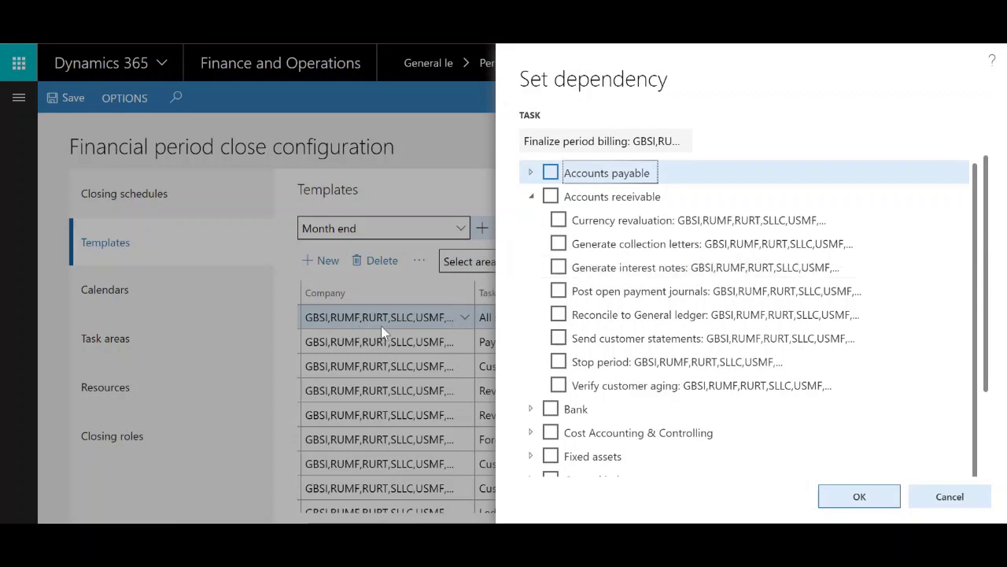
click(953, 493)
Check which tasks of the Month end template have attachments, inspecting the Payment journal task's attachment entry.
scroll(805, 497, down, 10)
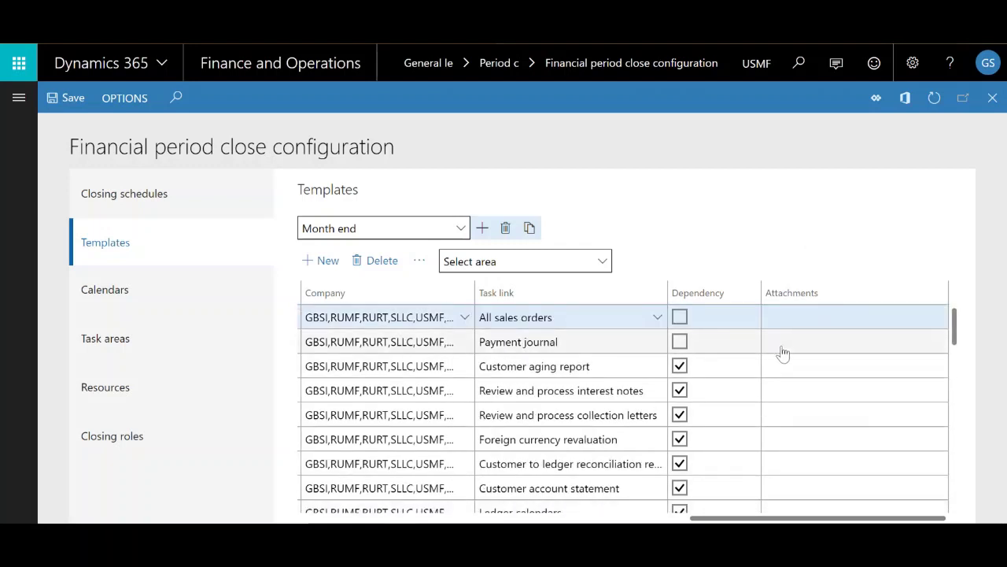
click(820, 324)
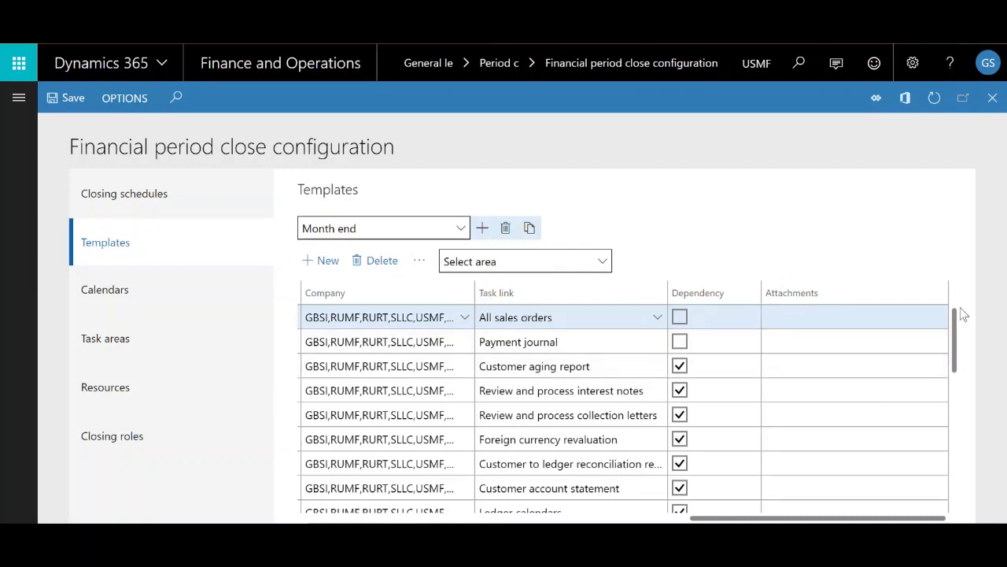
drag(956, 329, 940, 401)
click(773, 442)
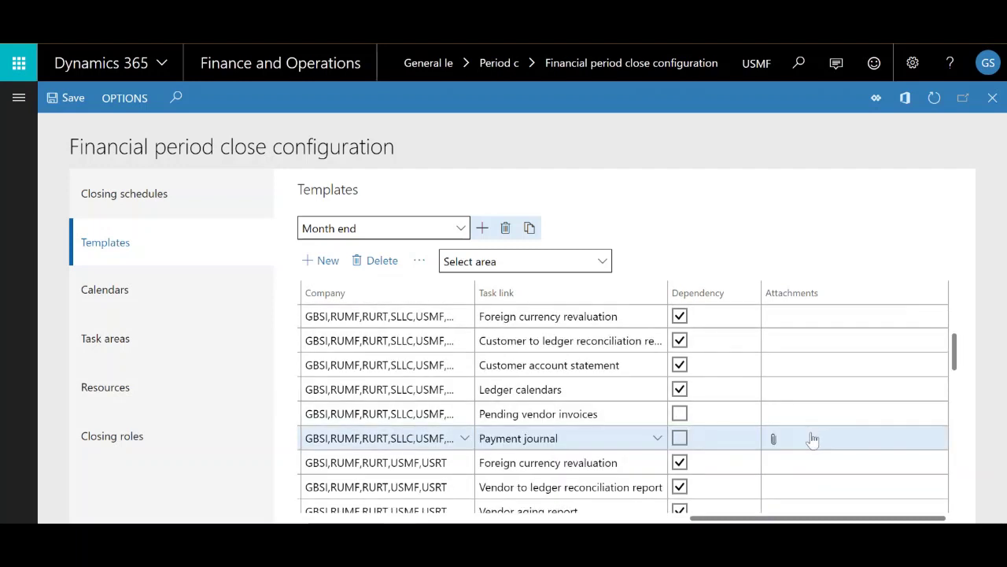
scroll(801, 340, up, 2)
scroll(818, 386, down, 3)
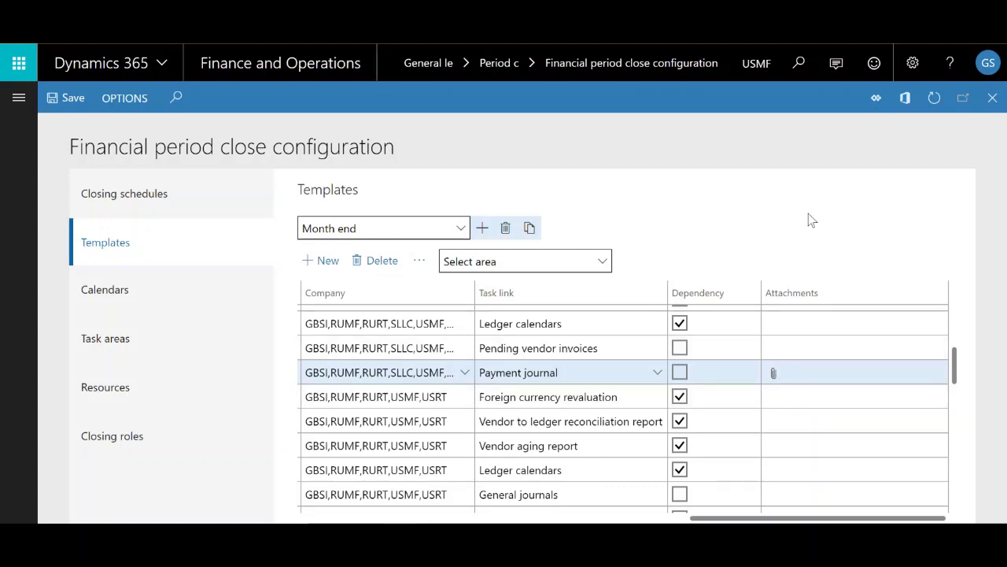
scroll(846, 417, up, 3)
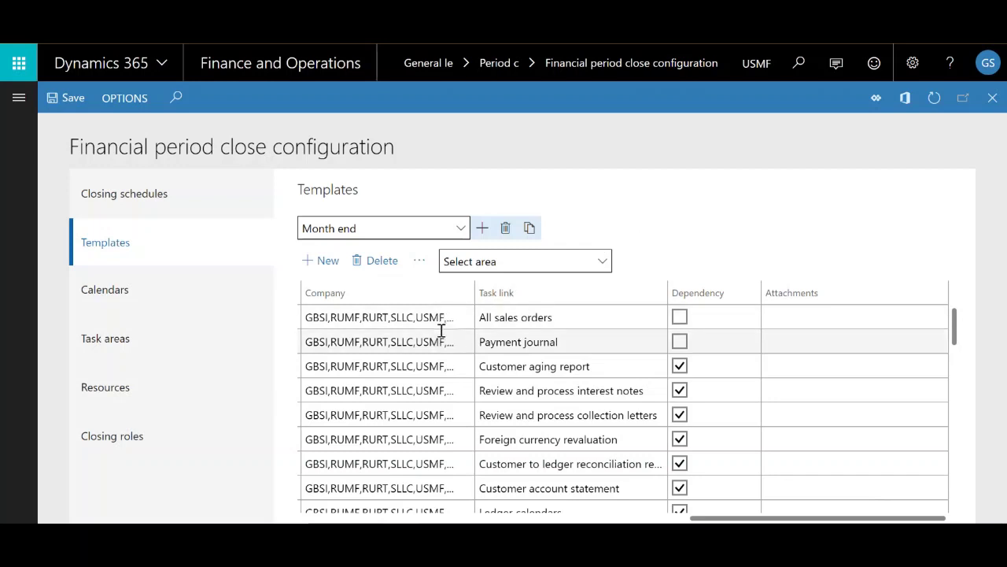
Review the Sep2018 closing schedule's period dates, template, companies, calendar and locked setting.
click(155, 206)
click(779, 518)
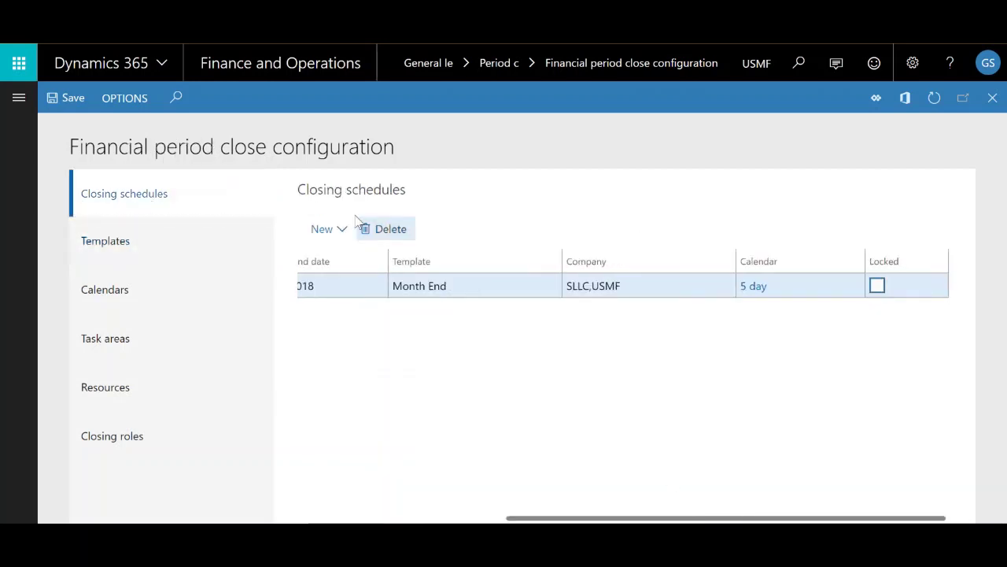
scroll(793, 504, left, 5)
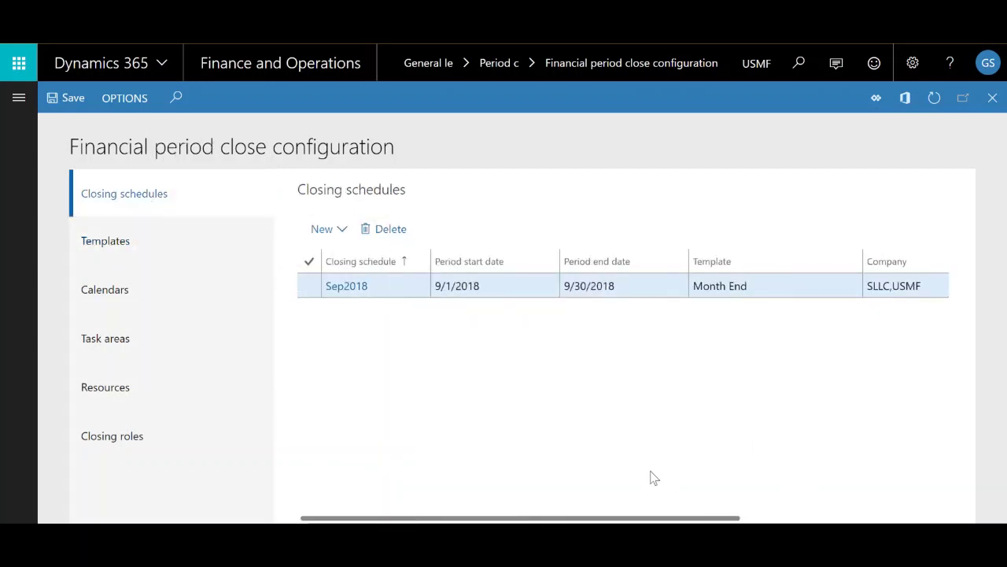
drag(613, 519, 895, 495)
scroll(866, 496, left, 5)
Start a new closing schedule named Oct2018 with the description October 2018 Close.
click(319, 232)
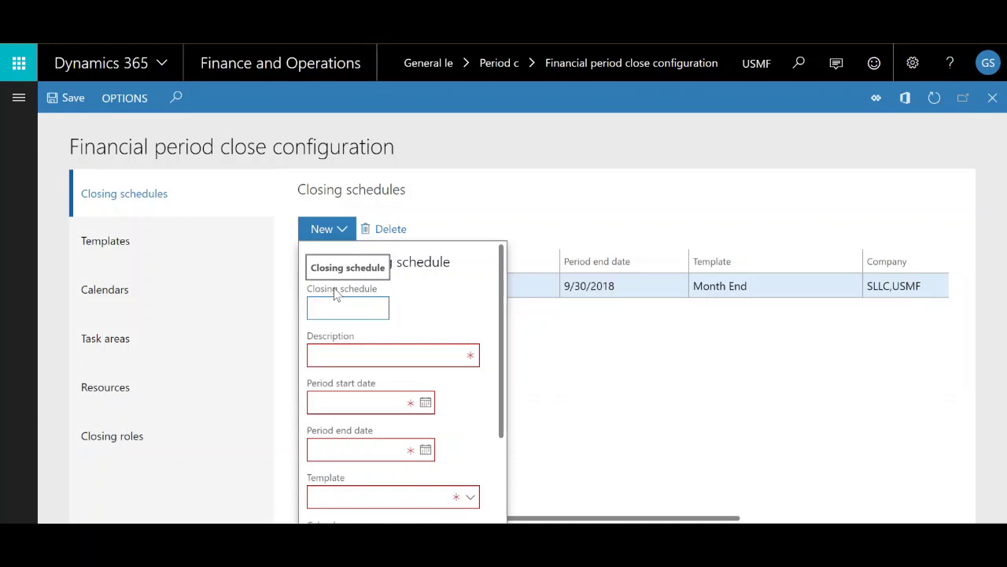
text(8)
key(Tab)
key(shift+Tab)
key(End)
key(BackSpace)
text(7)
key(Tab)
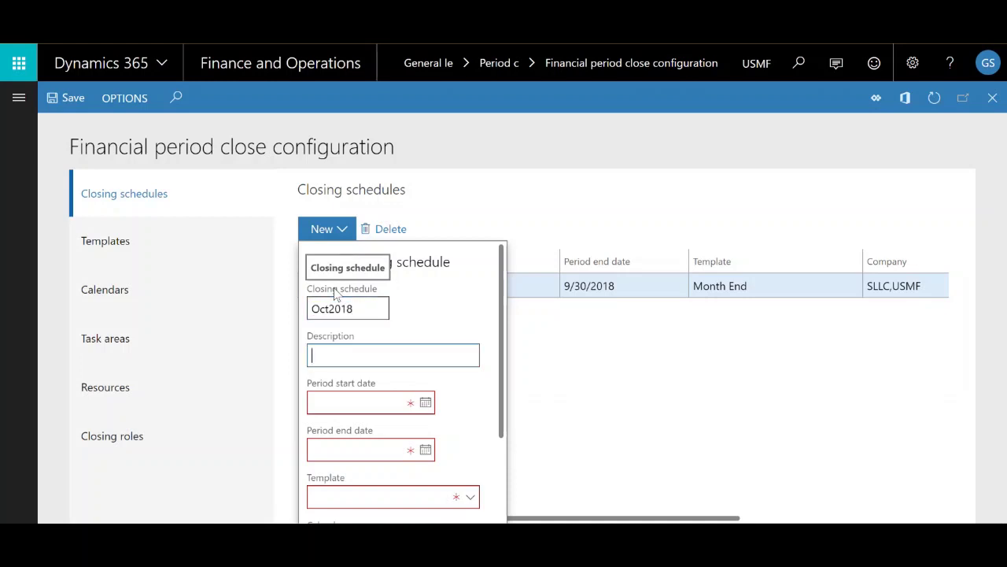
text(October 2018 Close)
key(Tab)
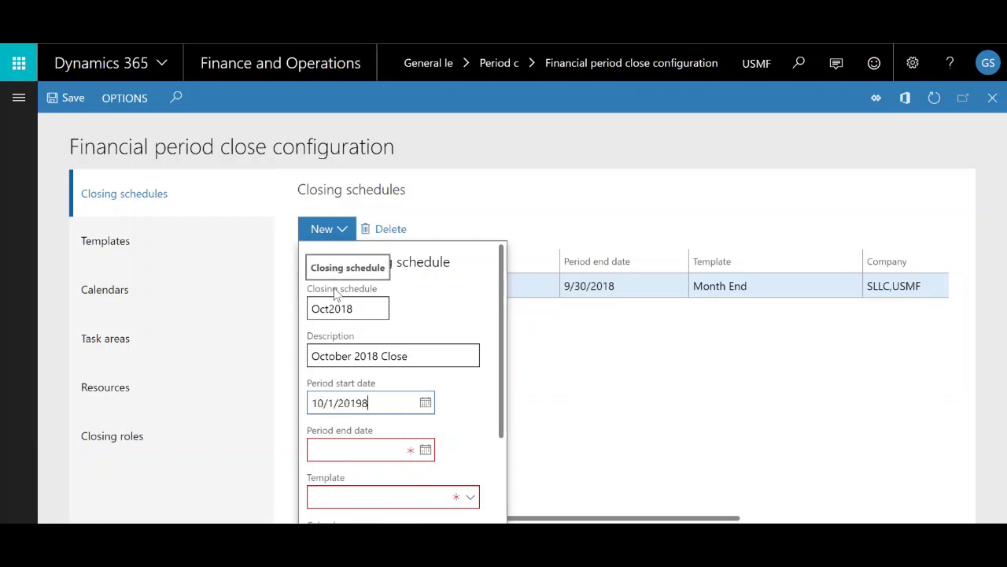
Set the new closing schedule's period from 10/1/2018 to 10/31/2018 and assign the Month end template.
text(10/1/2018)
key(Tab)
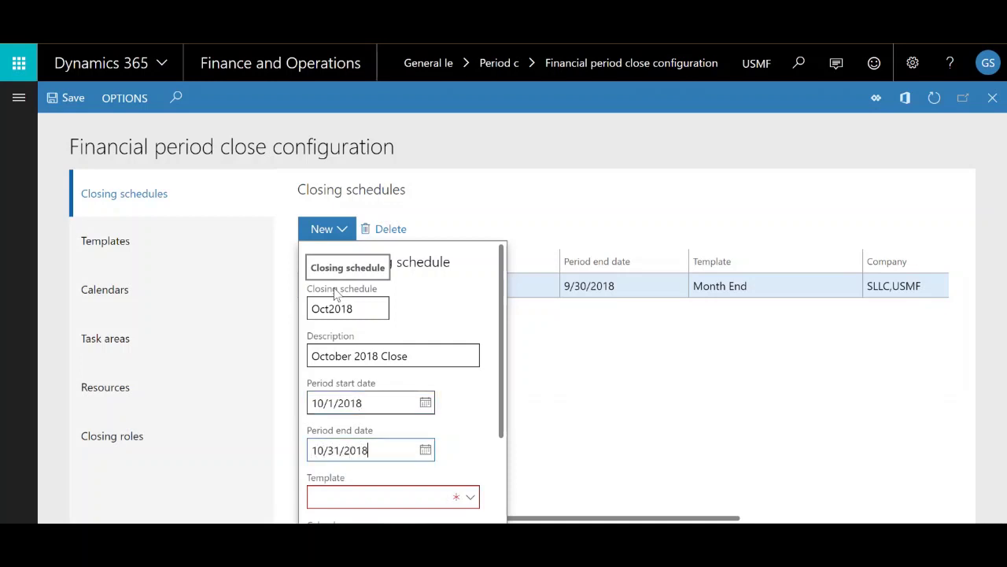
scroll(472, 322, down, 3)
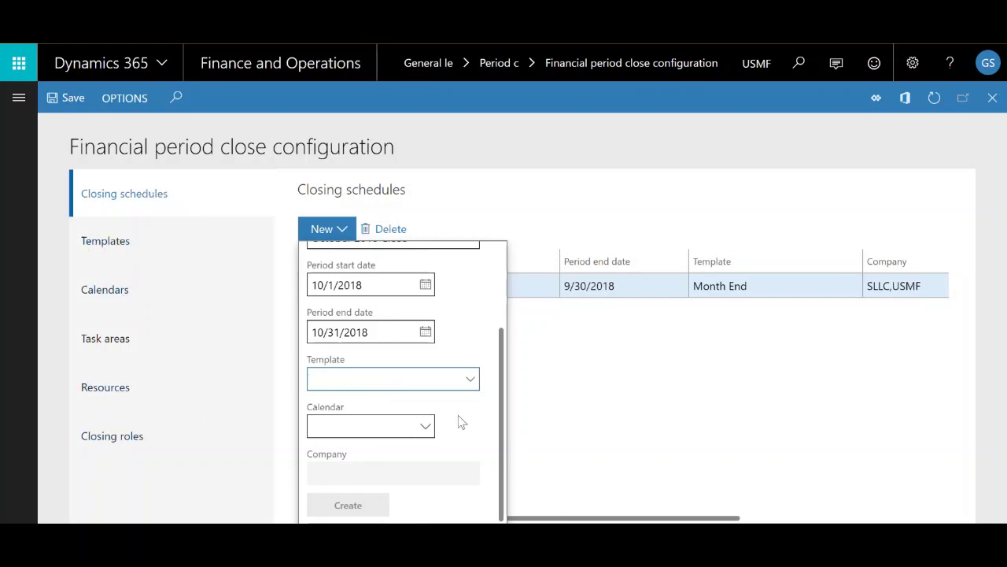
click(471, 381)
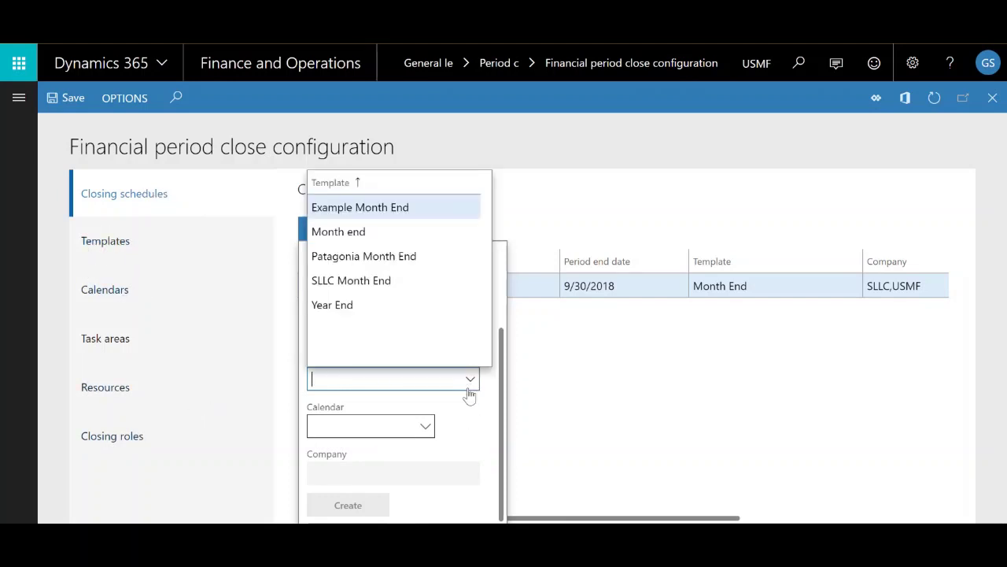
click(340, 230)
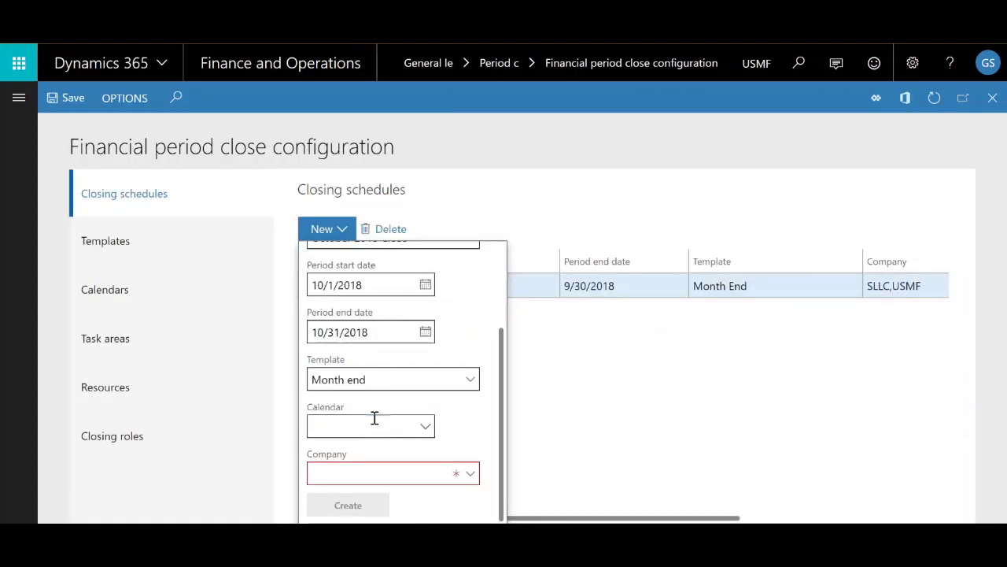
Assign the 6 Day calendar to the new Oct2018 closing schedule.
click(373, 423)
click(427, 426)
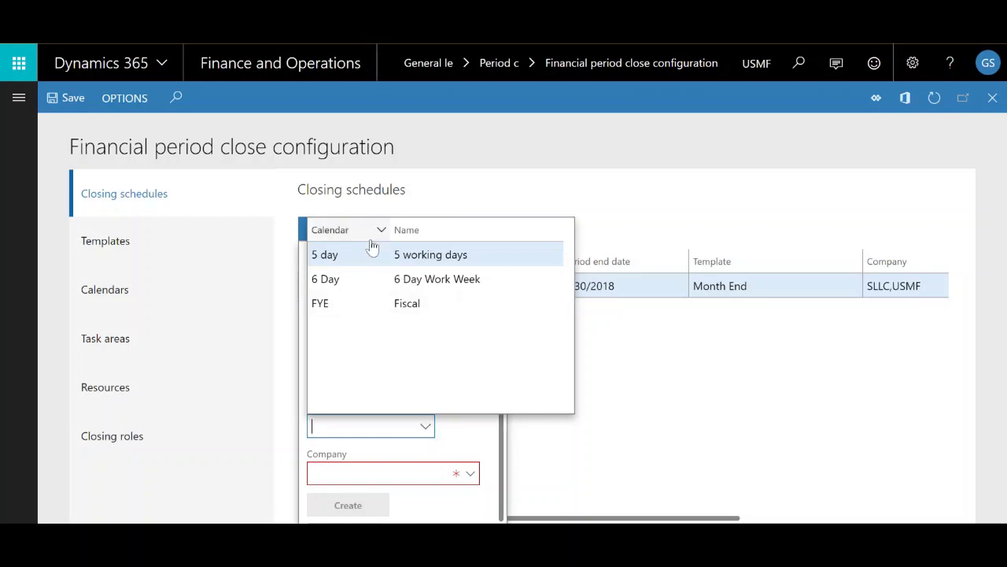
click(391, 279)
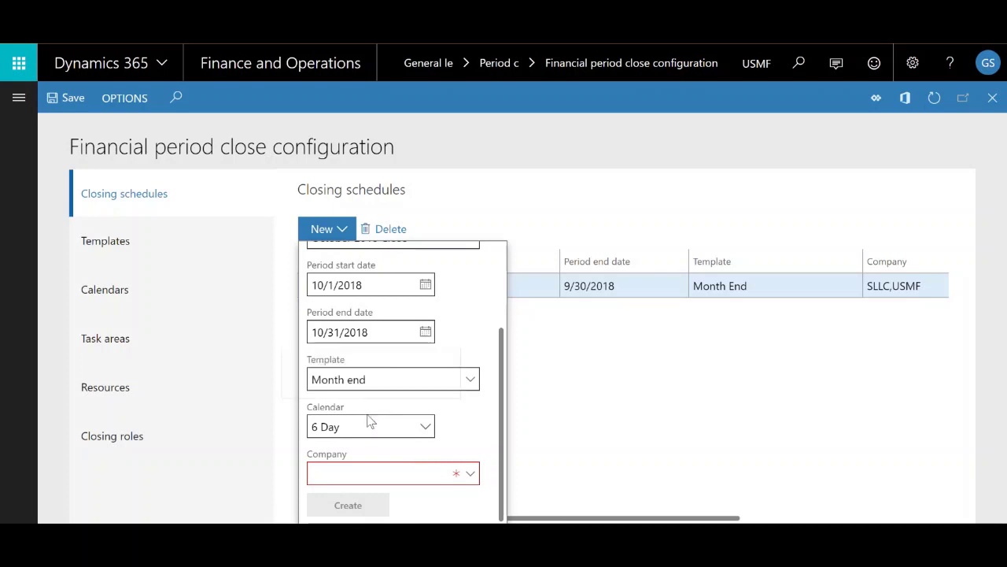
Assign companies SLLC and USMF to the Oct2018 closing schedule and create it.
click(459, 474)
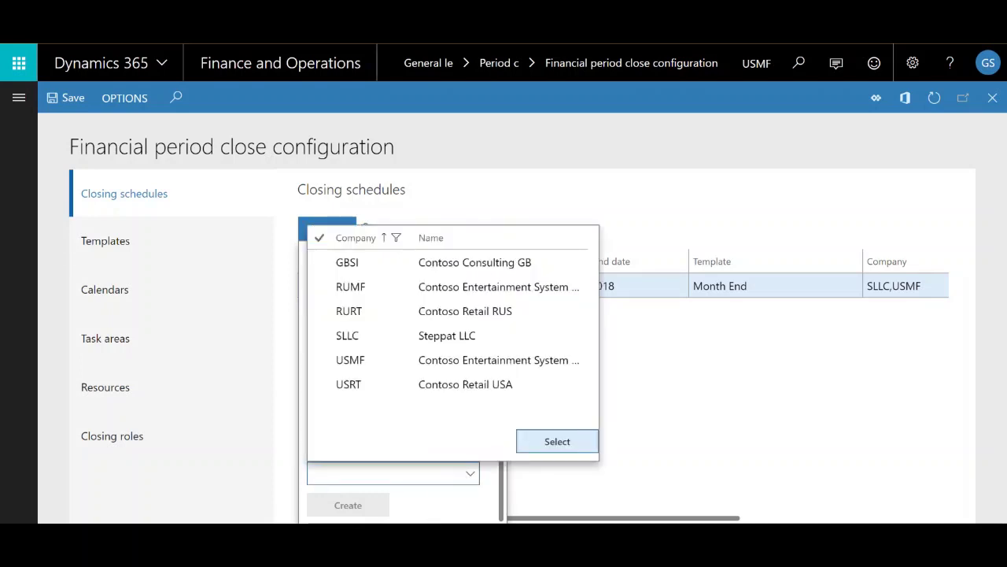
click(323, 337)
click(324, 361)
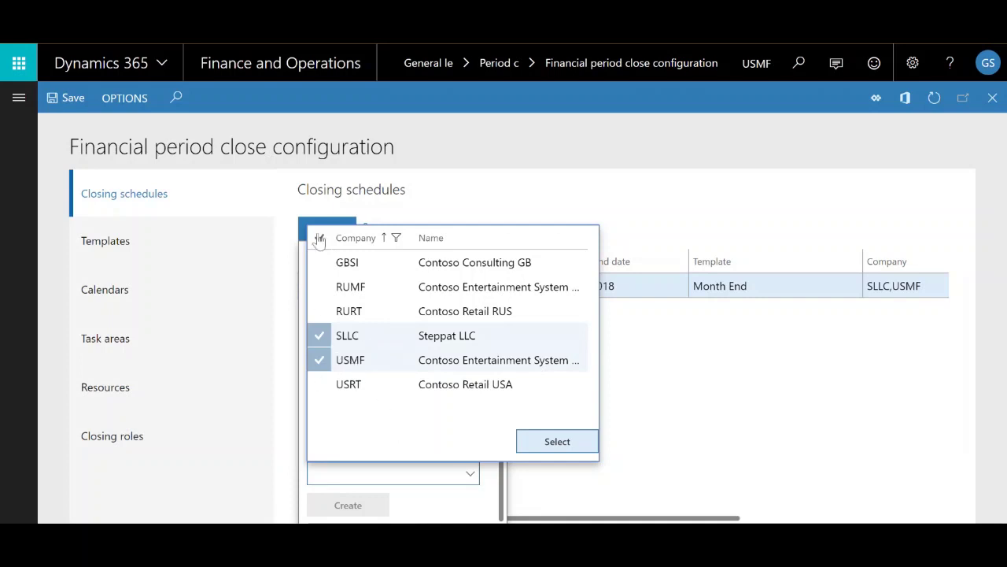
click(357, 312)
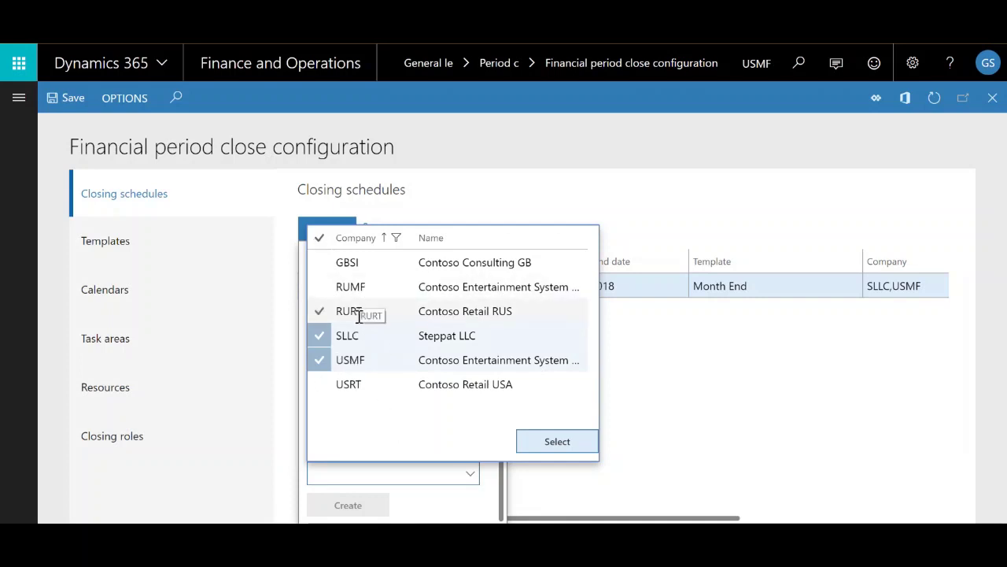
click(358, 315)
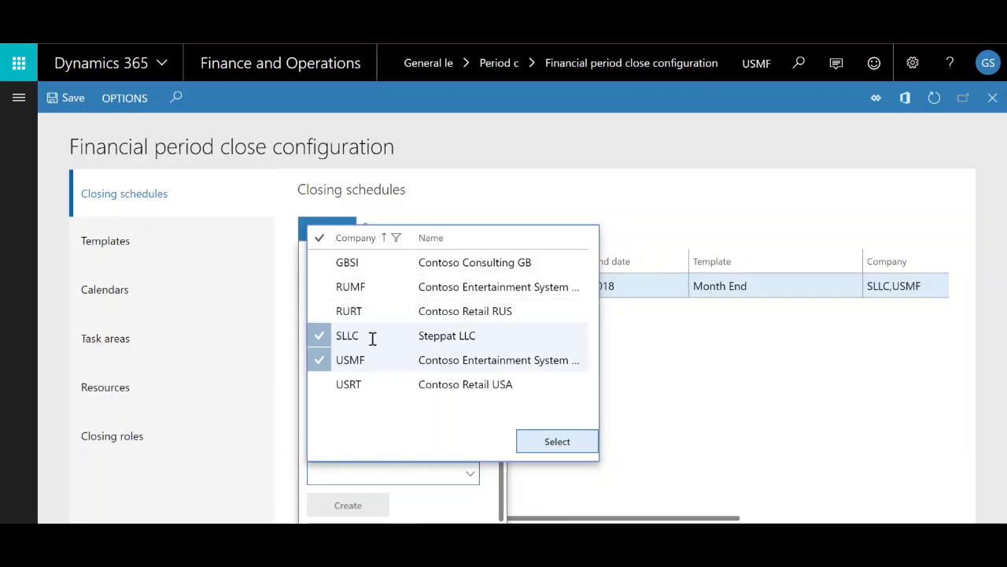
click(386, 383)
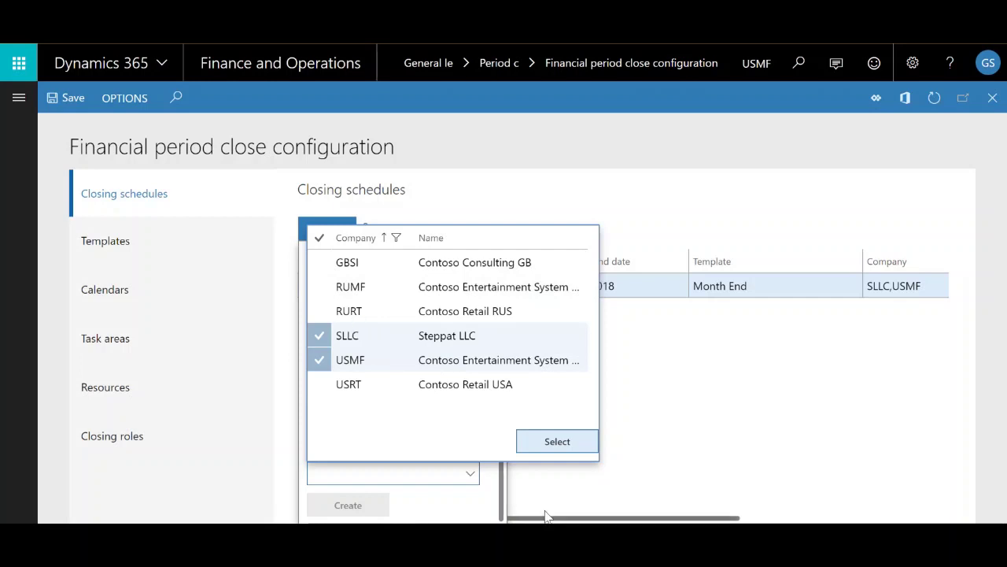
click(568, 442)
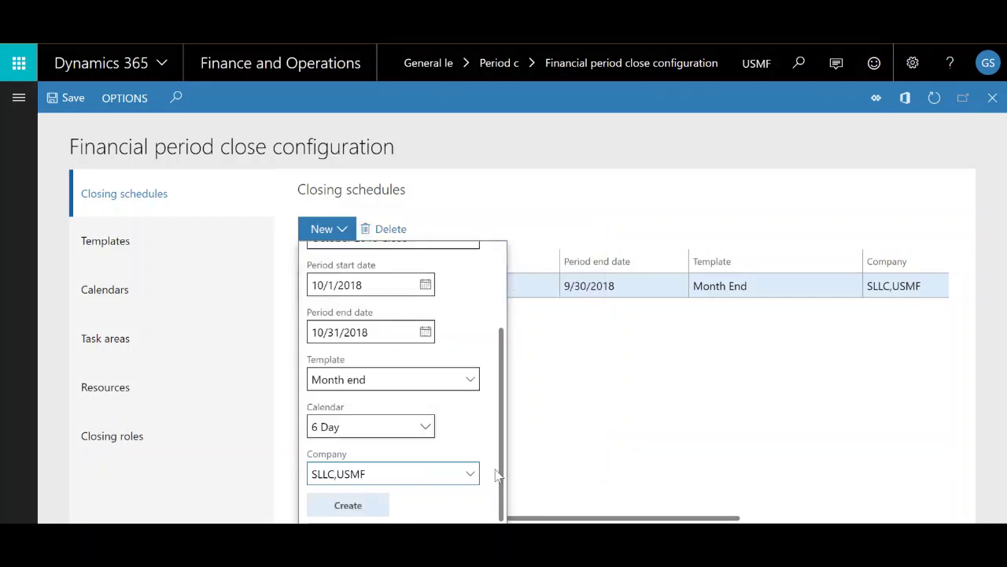
click(378, 507)
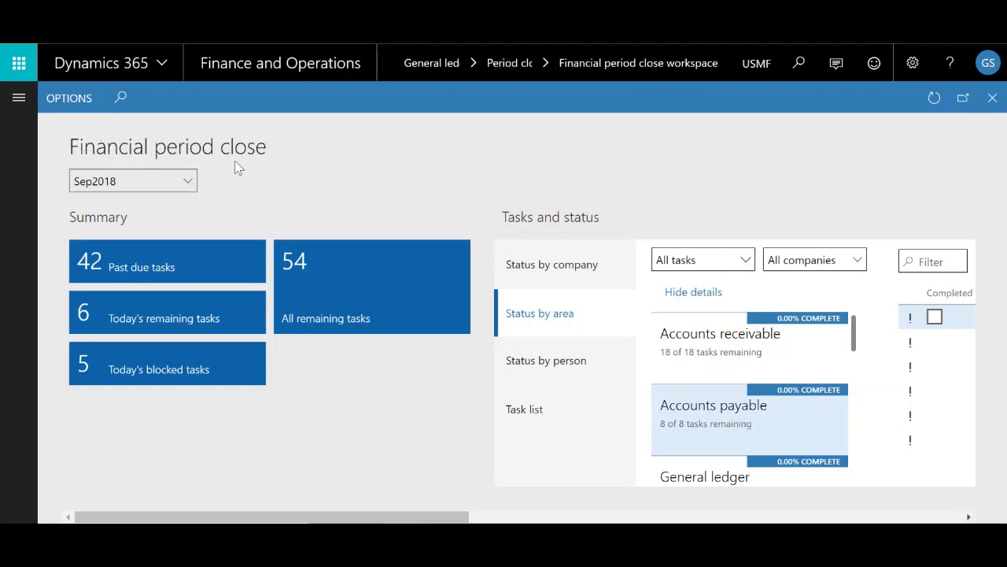
Show the Oct2018 closing schedule in the Financial period close workspace and review its summary and tasks by area.
click(188, 182)
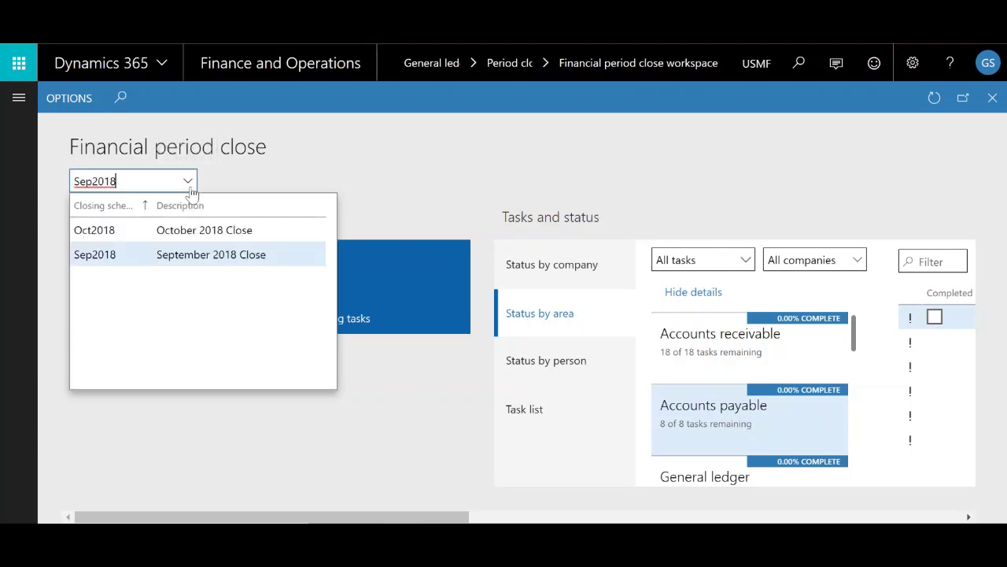
click(139, 232)
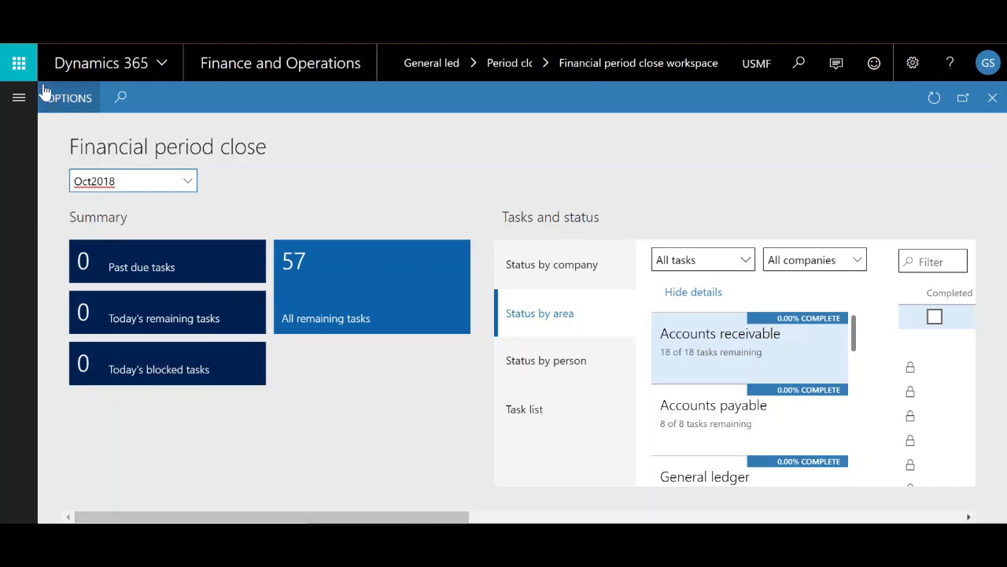
scroll(366, 492, down, 5)
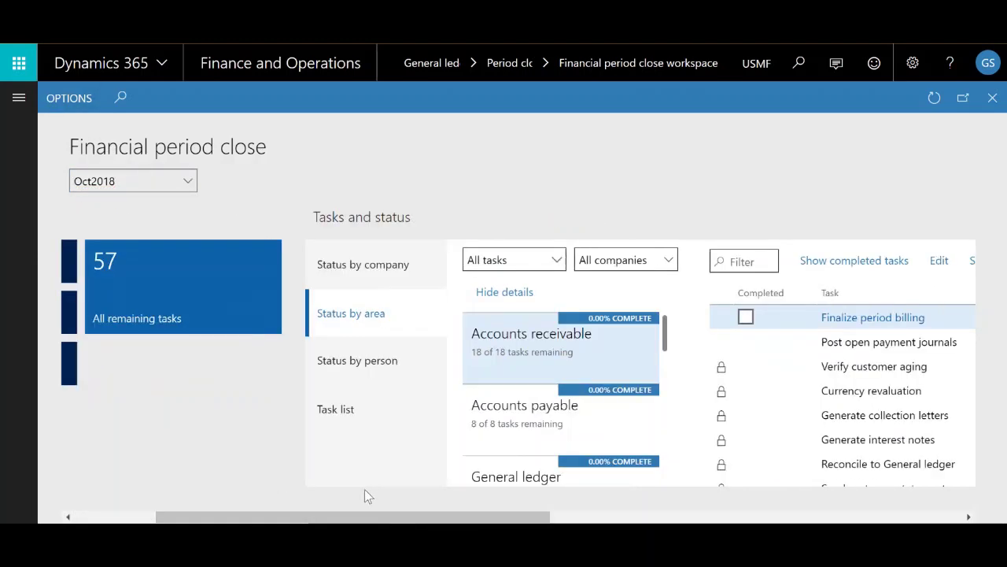
scroll(386, 519, up, 5)
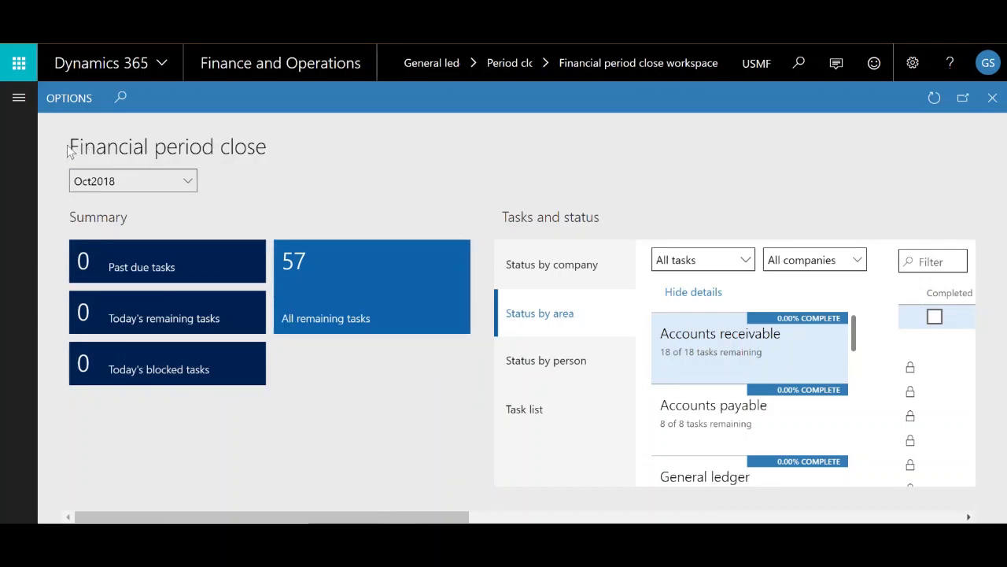
drag(69, 147, 304, 180)
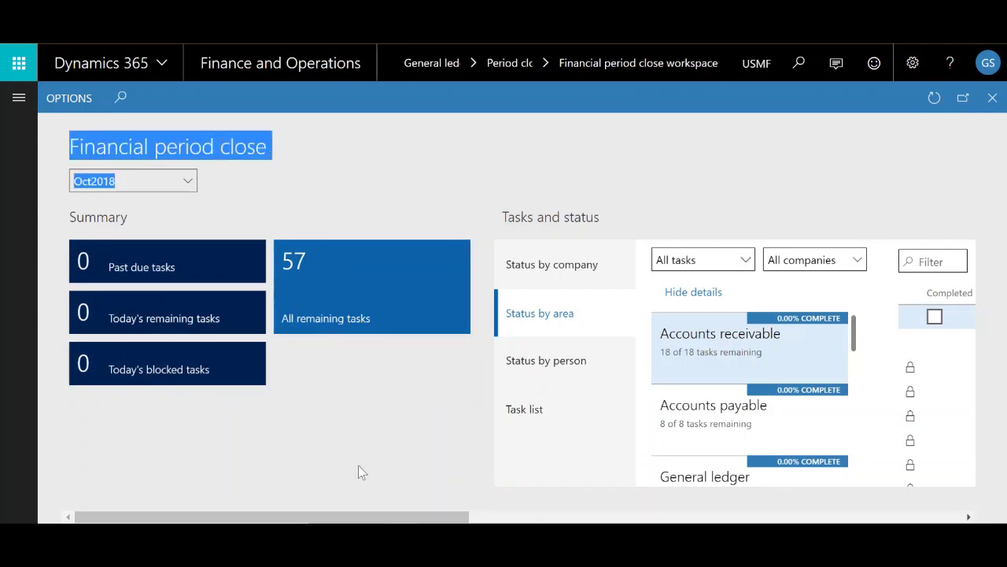
click(355, 437)
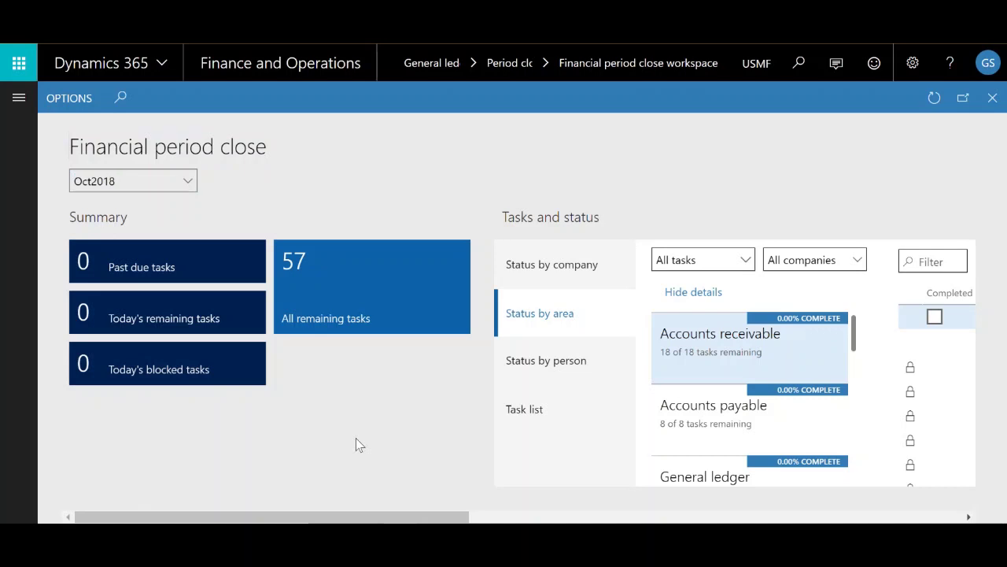